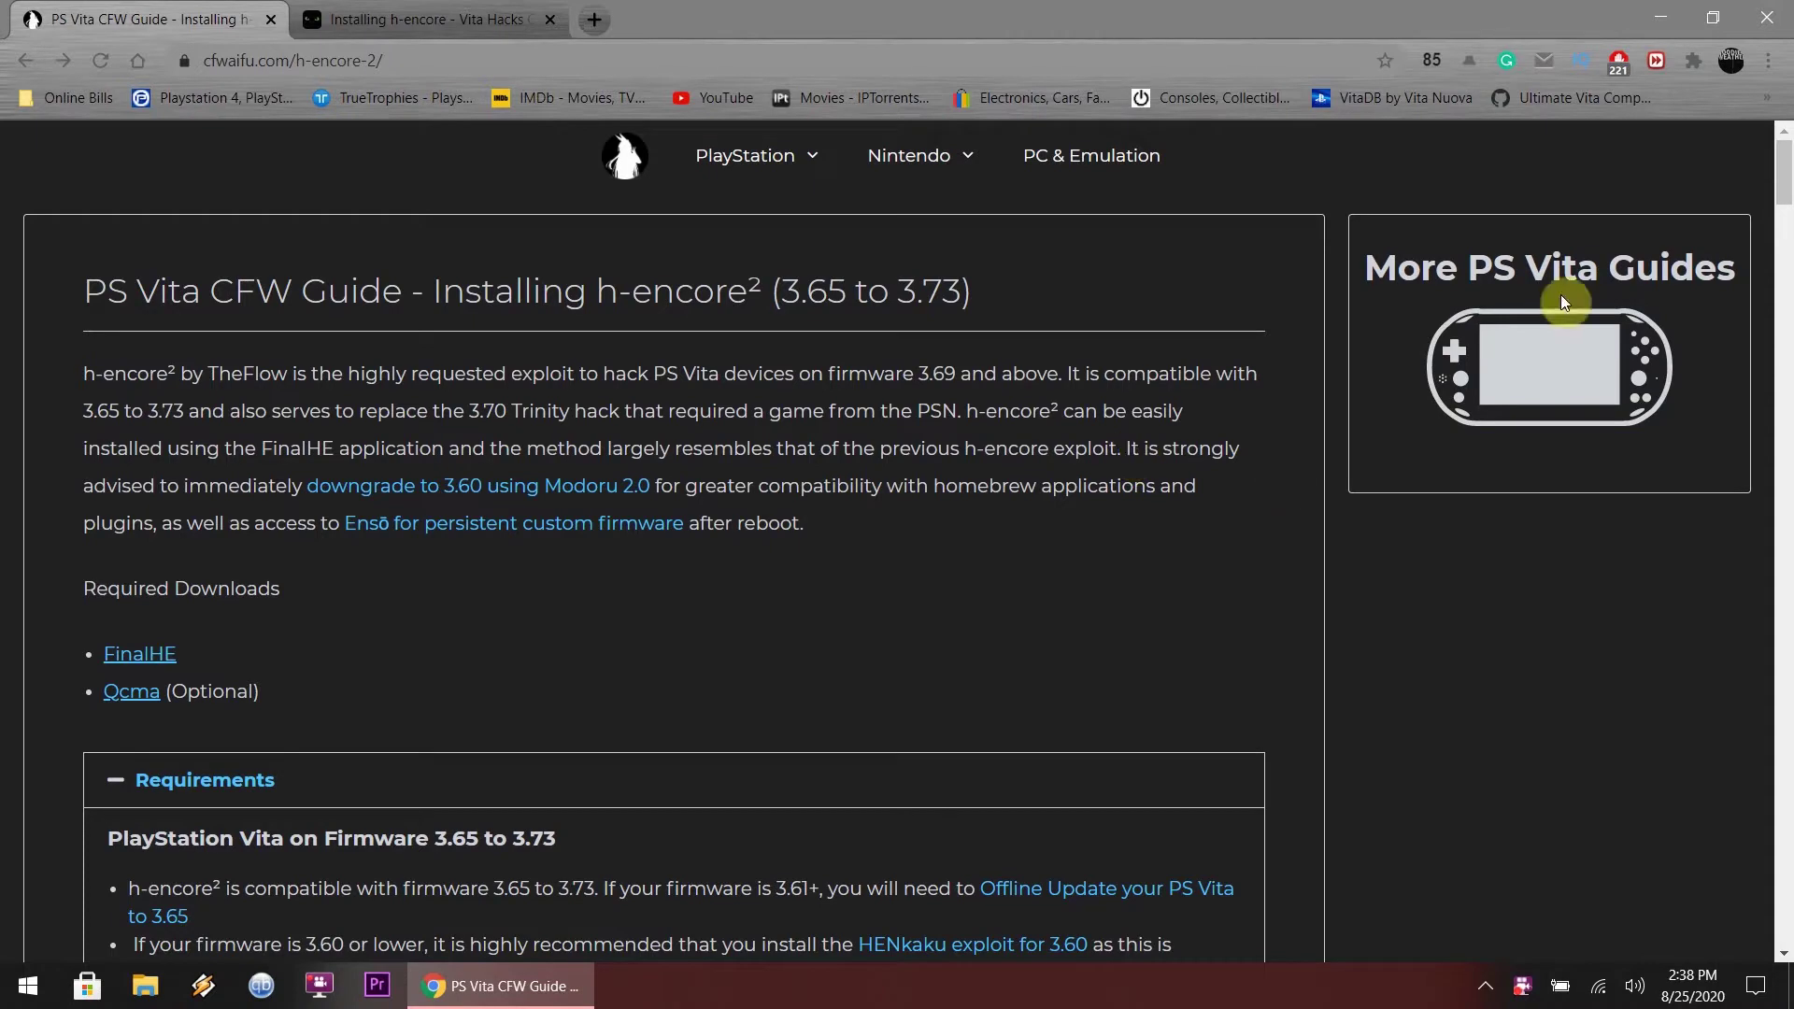
# Download FinalHE_v1.92_win32.7z through the guide's FinalHE link and open the downloaded archive
pyautogui.moveTo(1785, 176); pyautogui.dragTo(1786, 201)
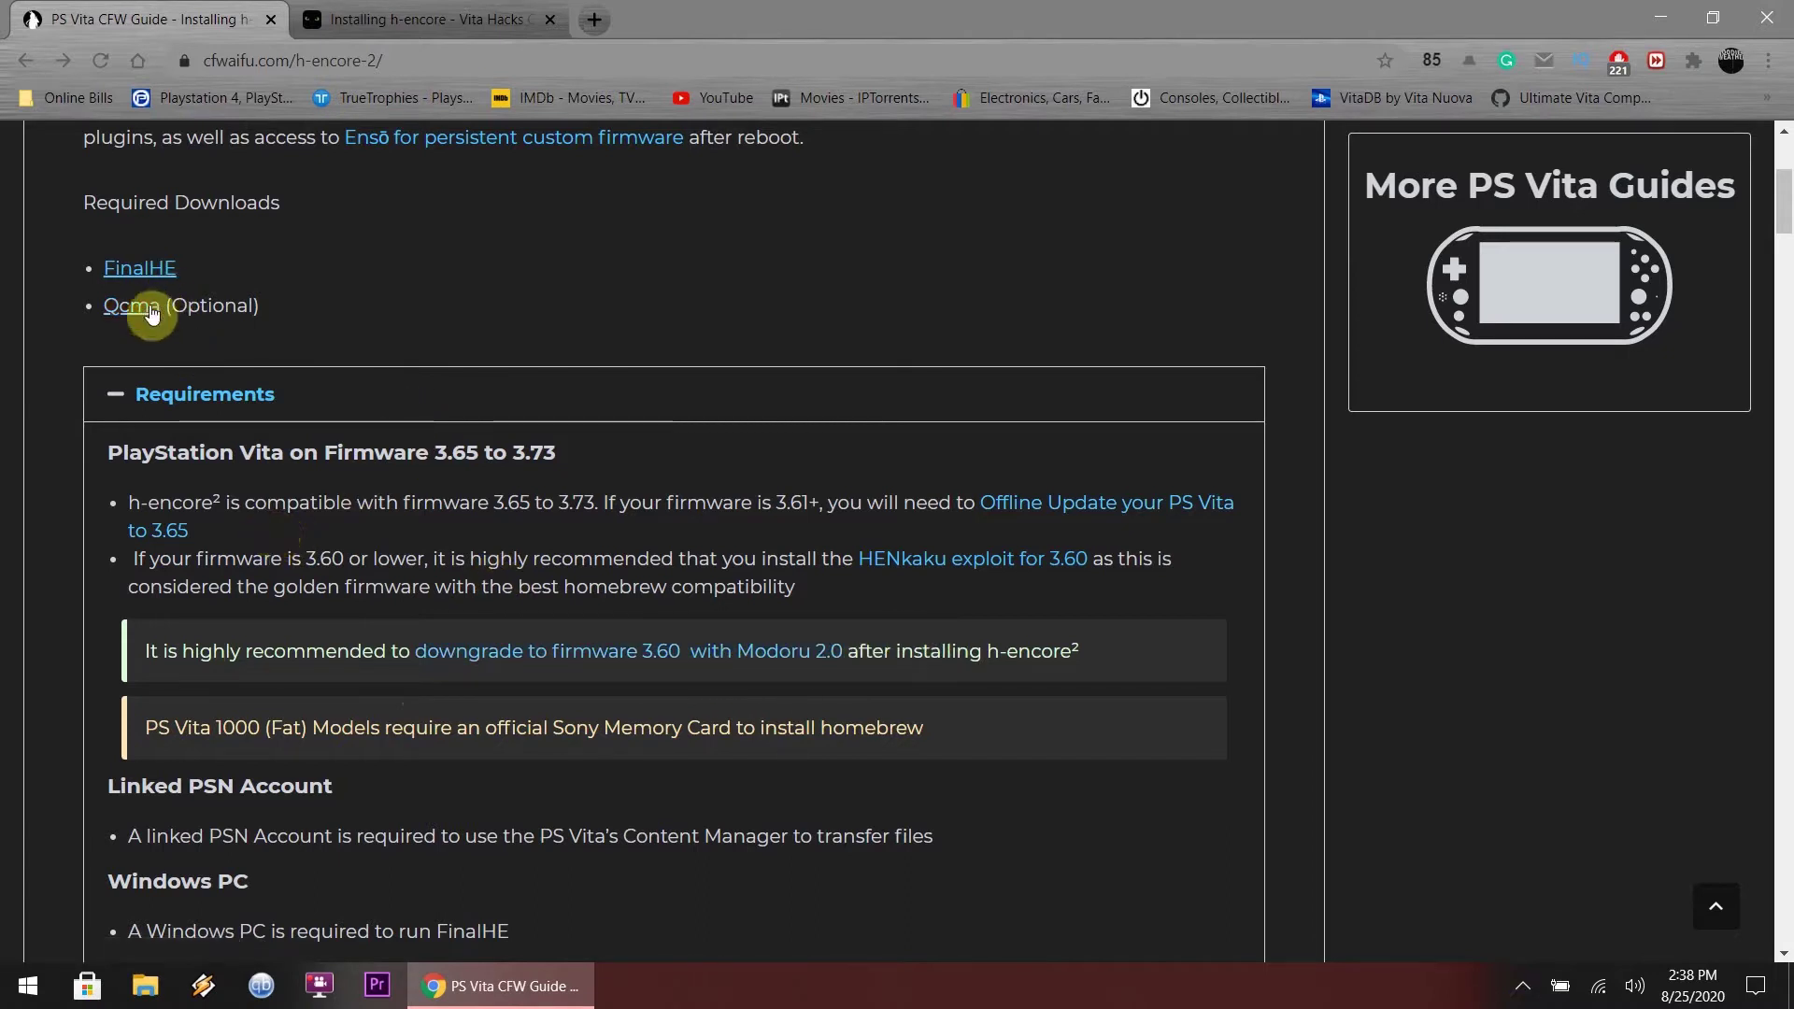
pyautogui.click(145, 271)
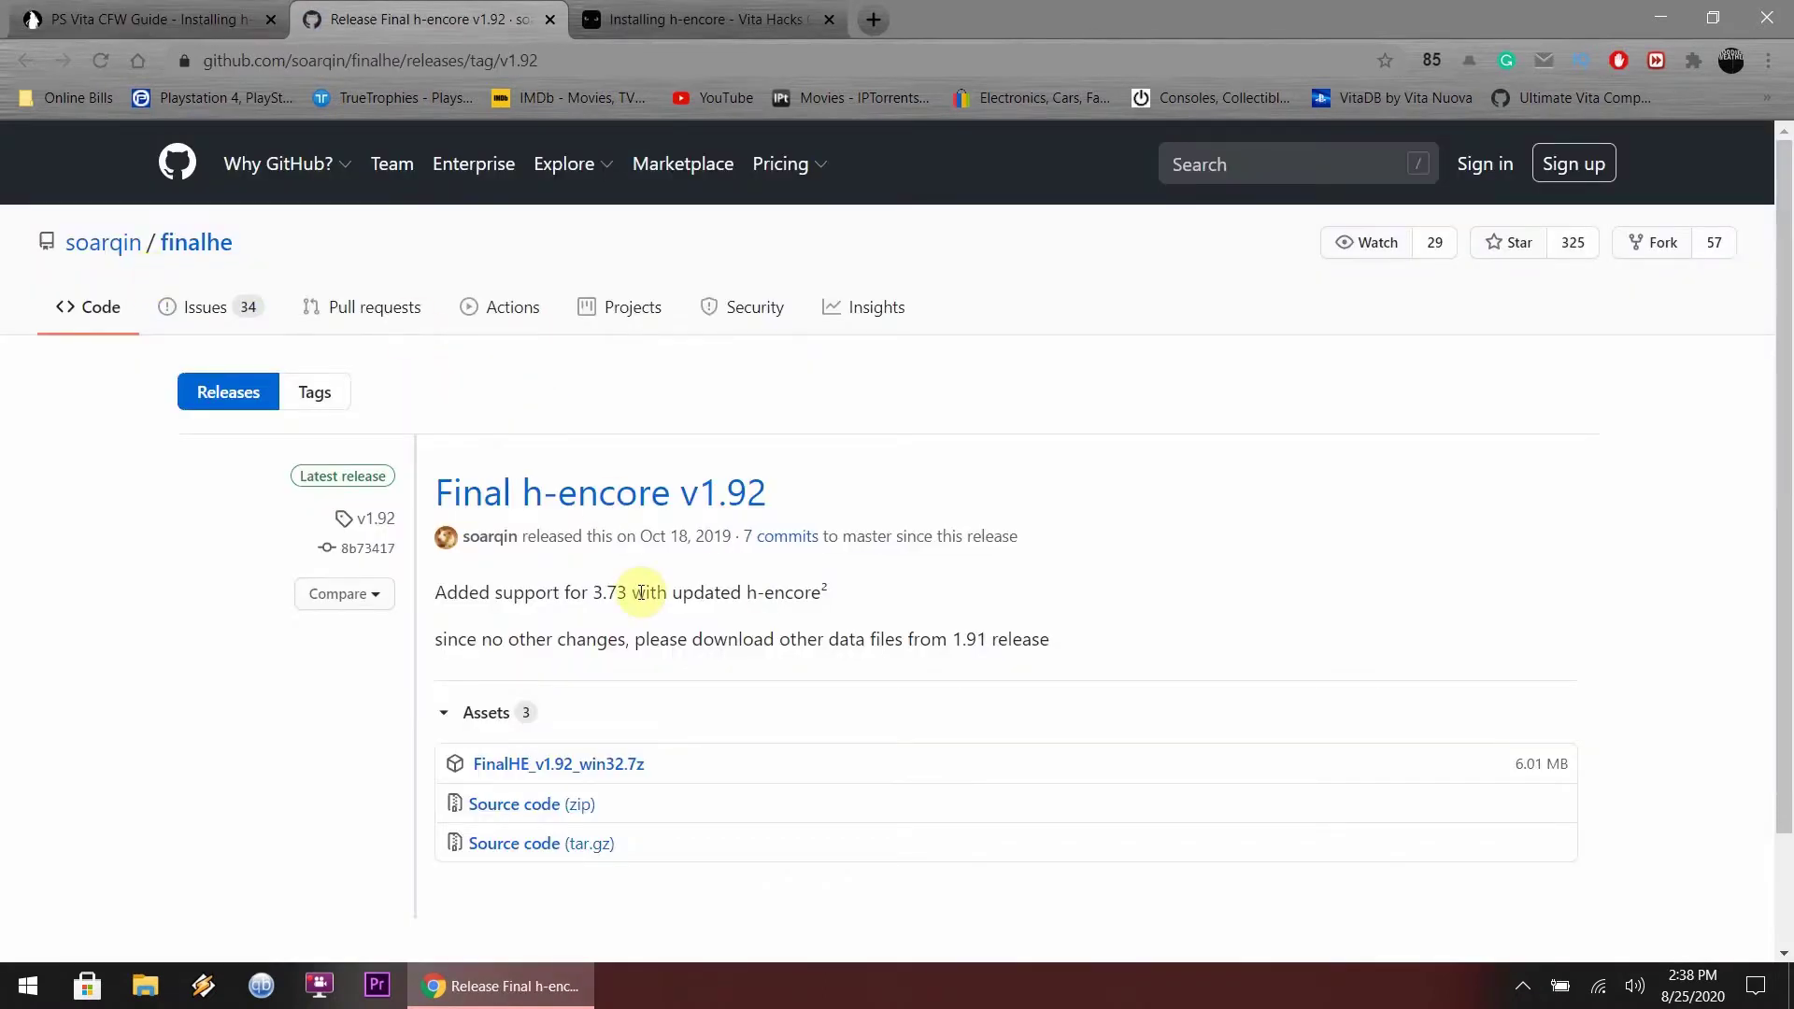
pyautogui.click(580, 765)
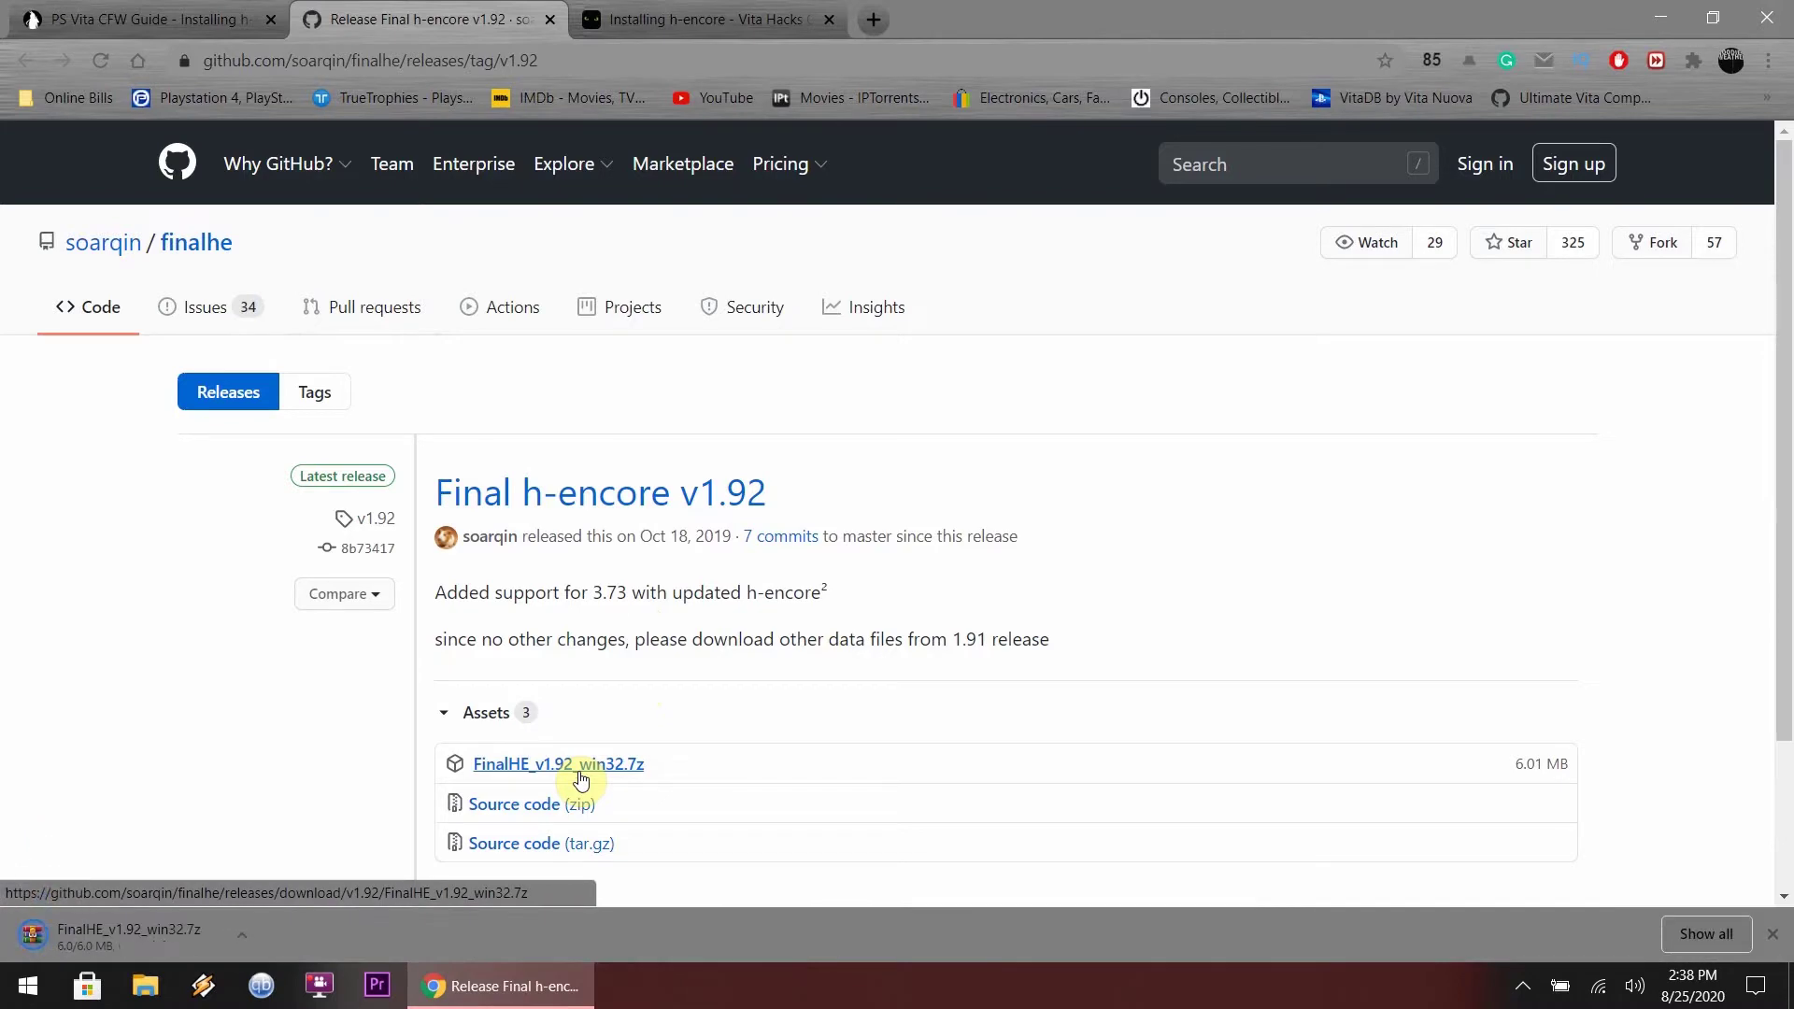
pyautogui.click(173, 951)
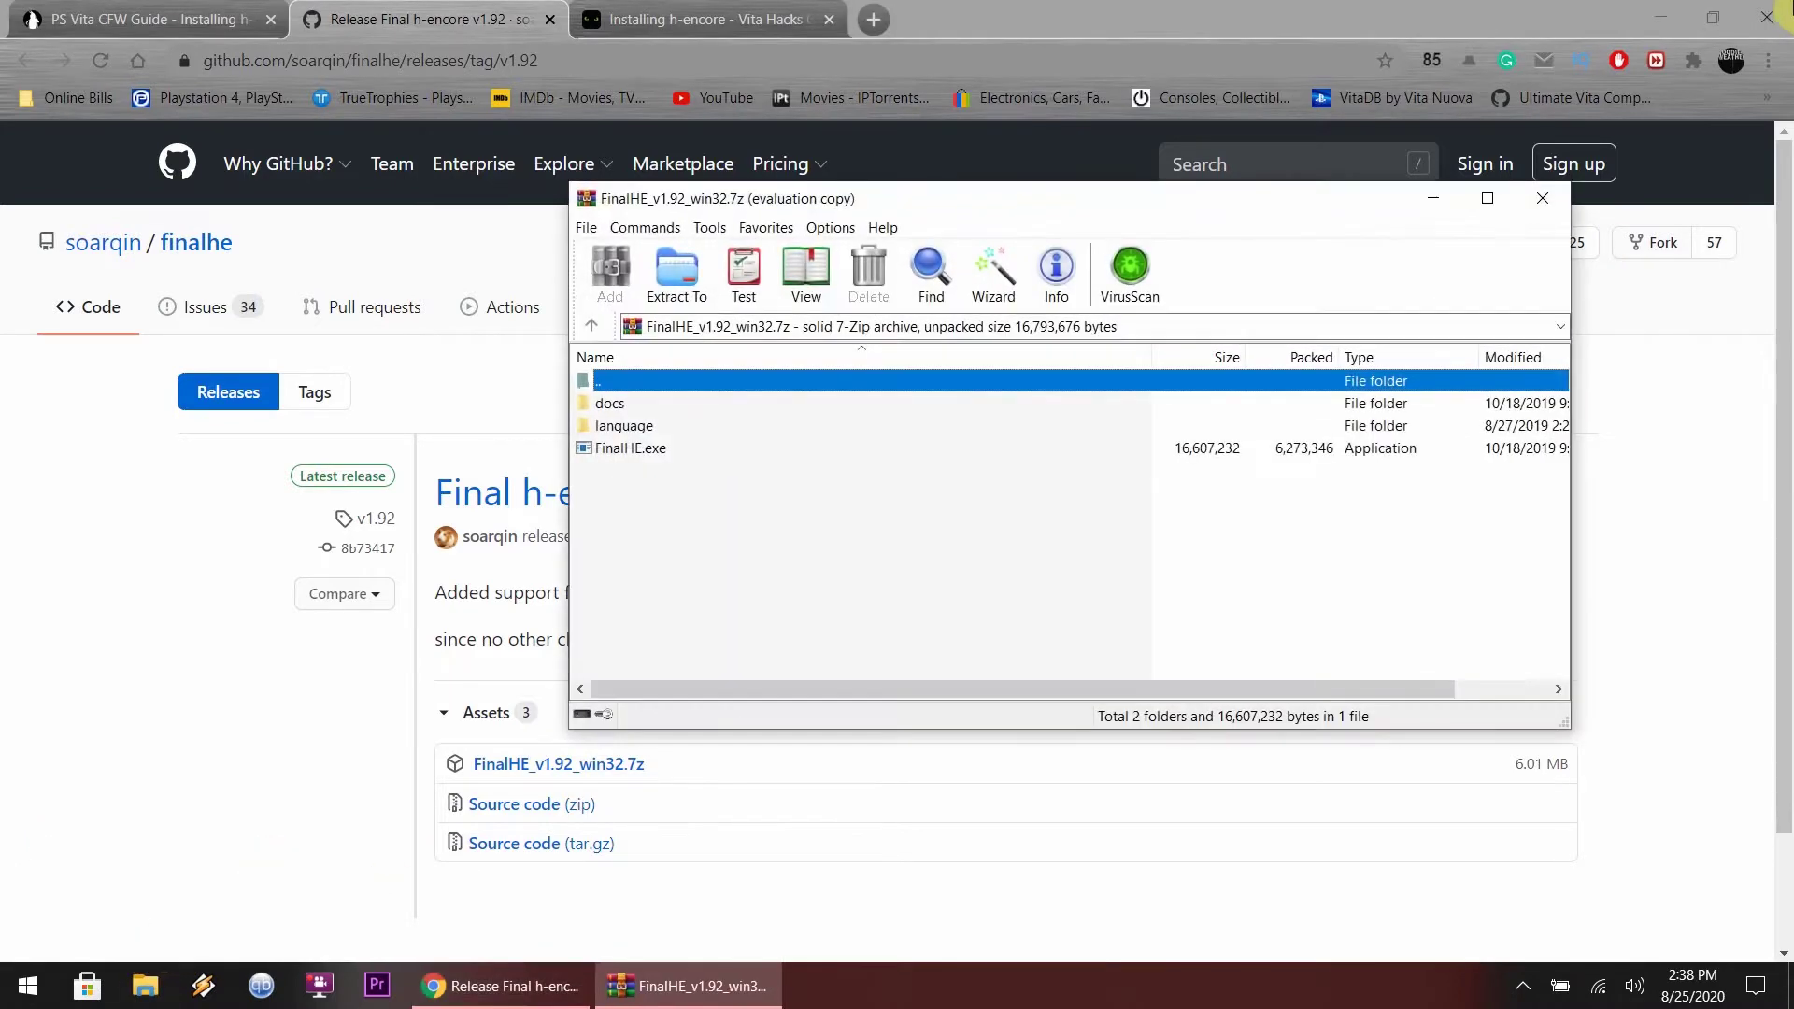
# Create a desktop folder named FinalHE and extract the archive's docs, language and FinalHE.exe items into it
pyautogui.click(1660, 17)
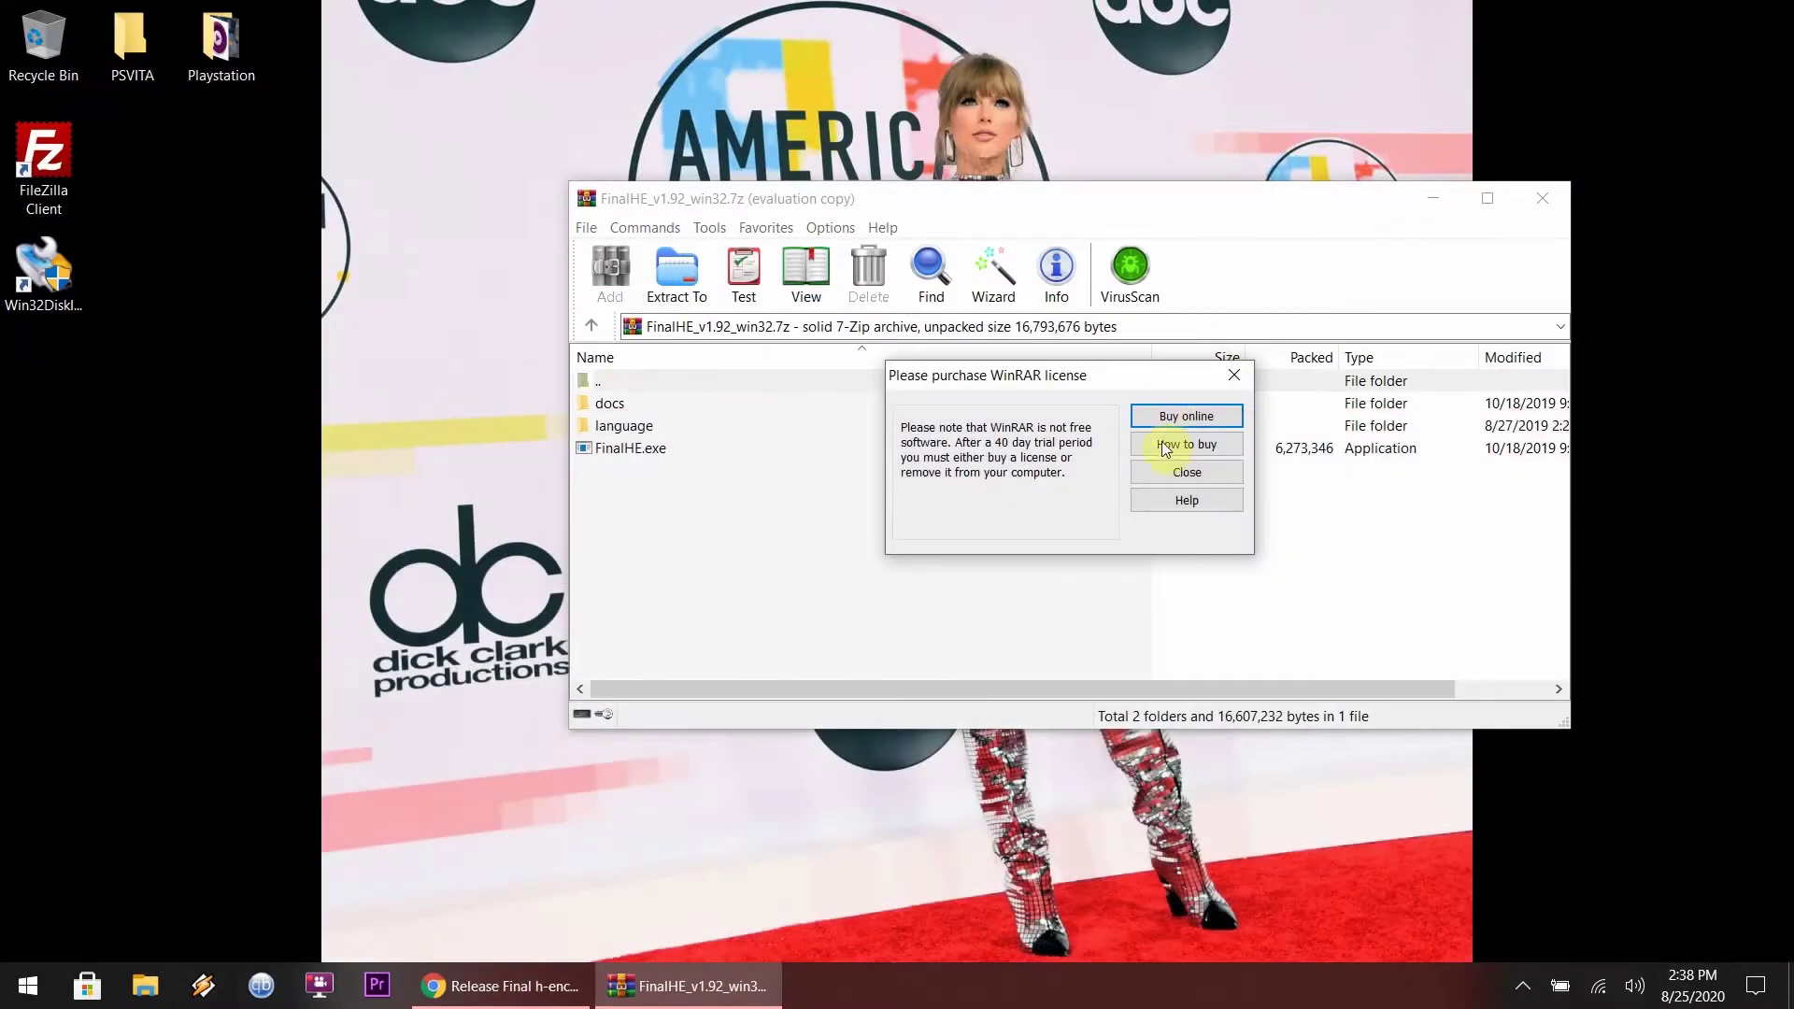
pyautogui.click(1161, 471)
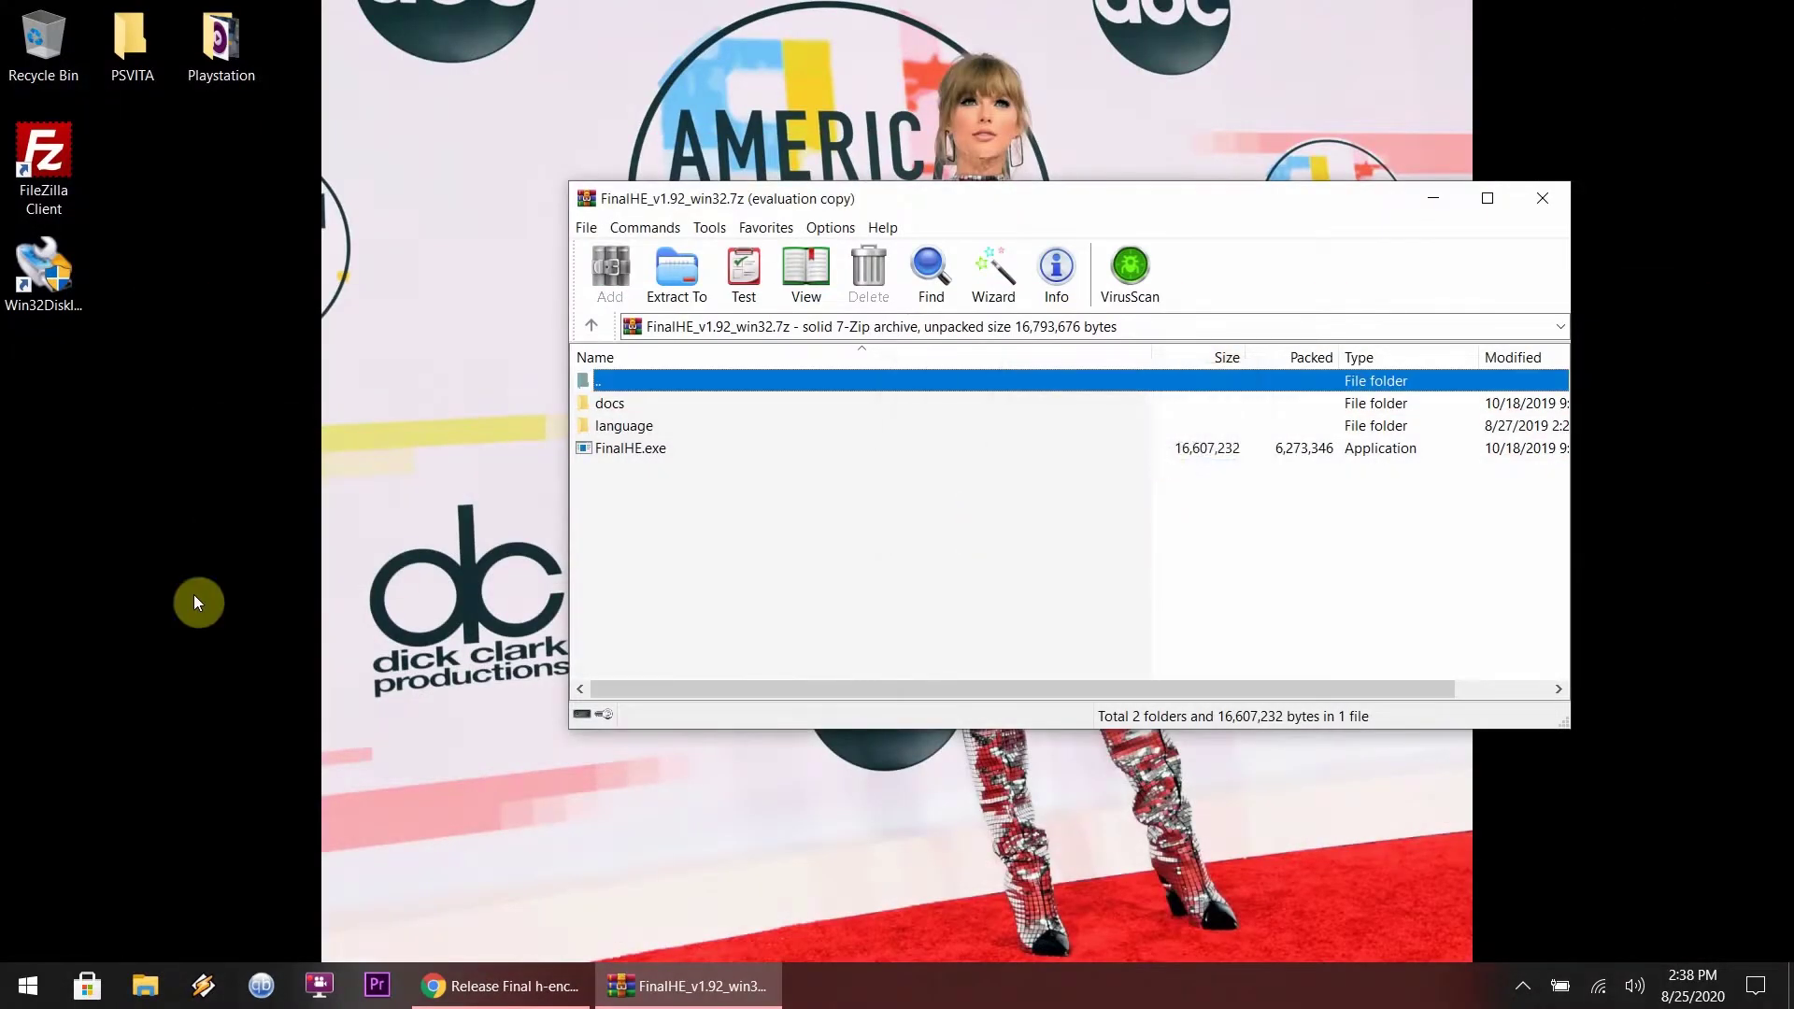
pyautogui.rightClick(5, 444)
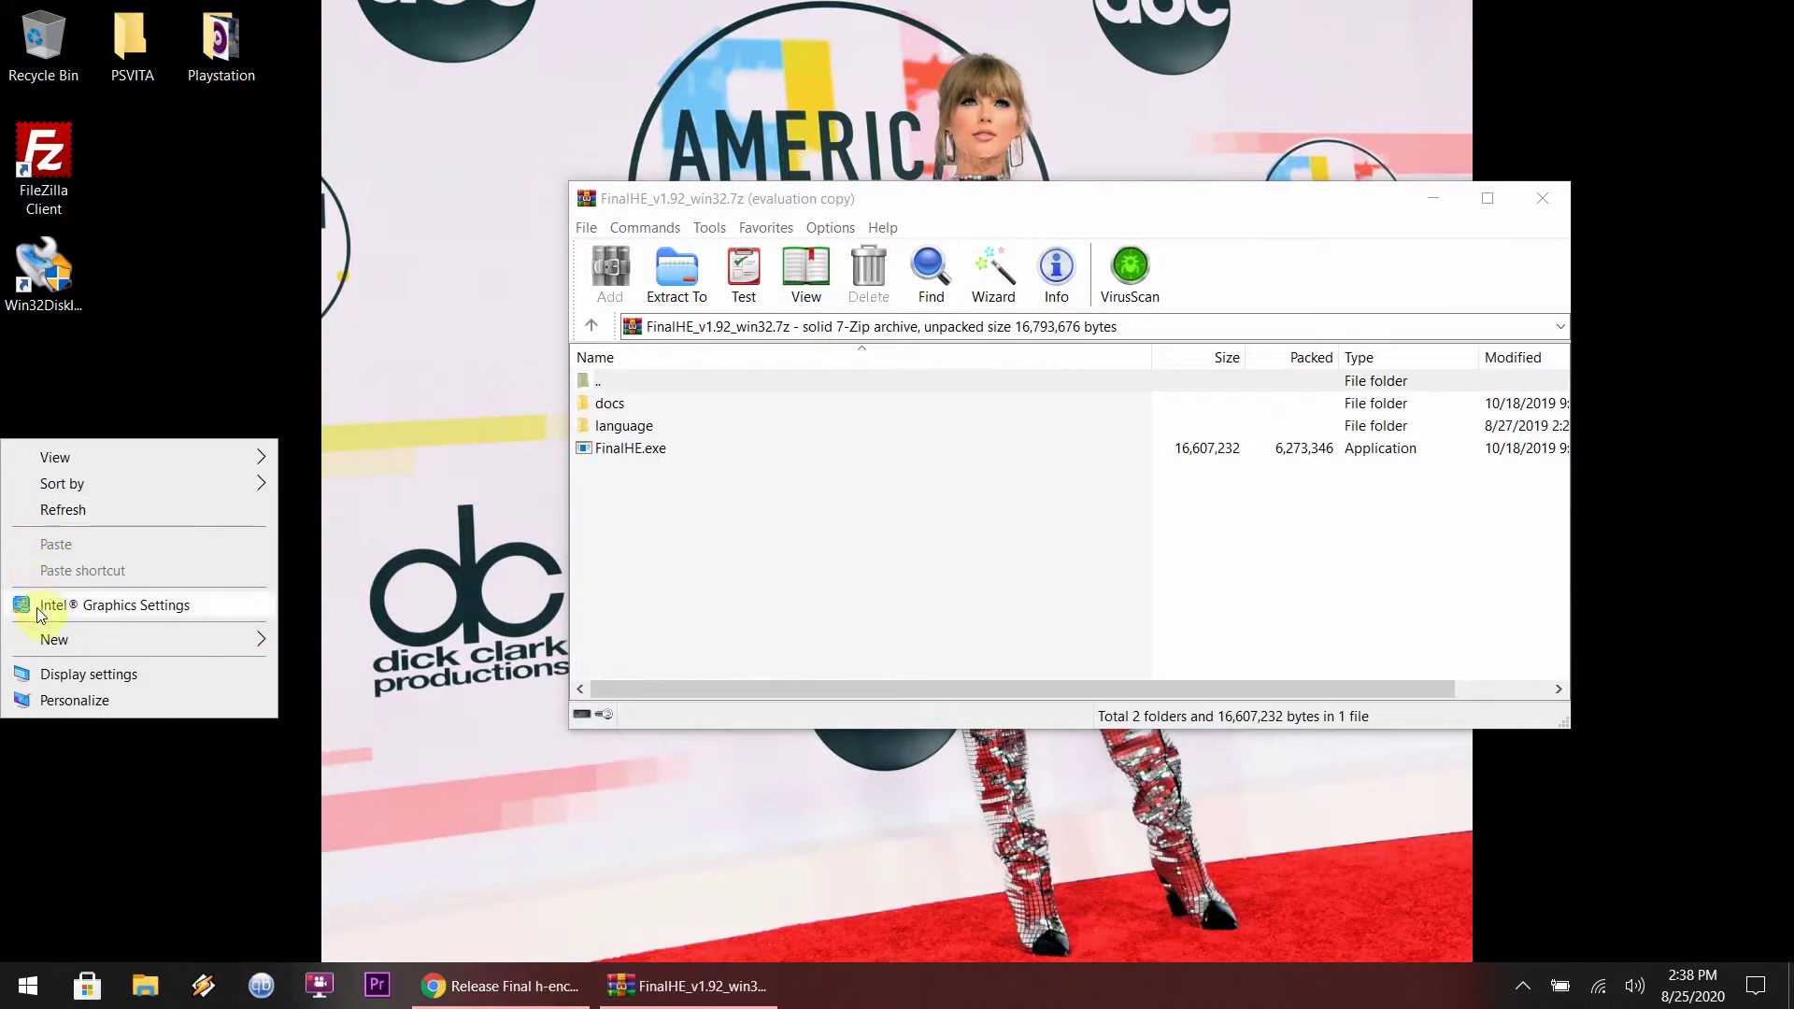
pyautogui.moveTo(137, 641)
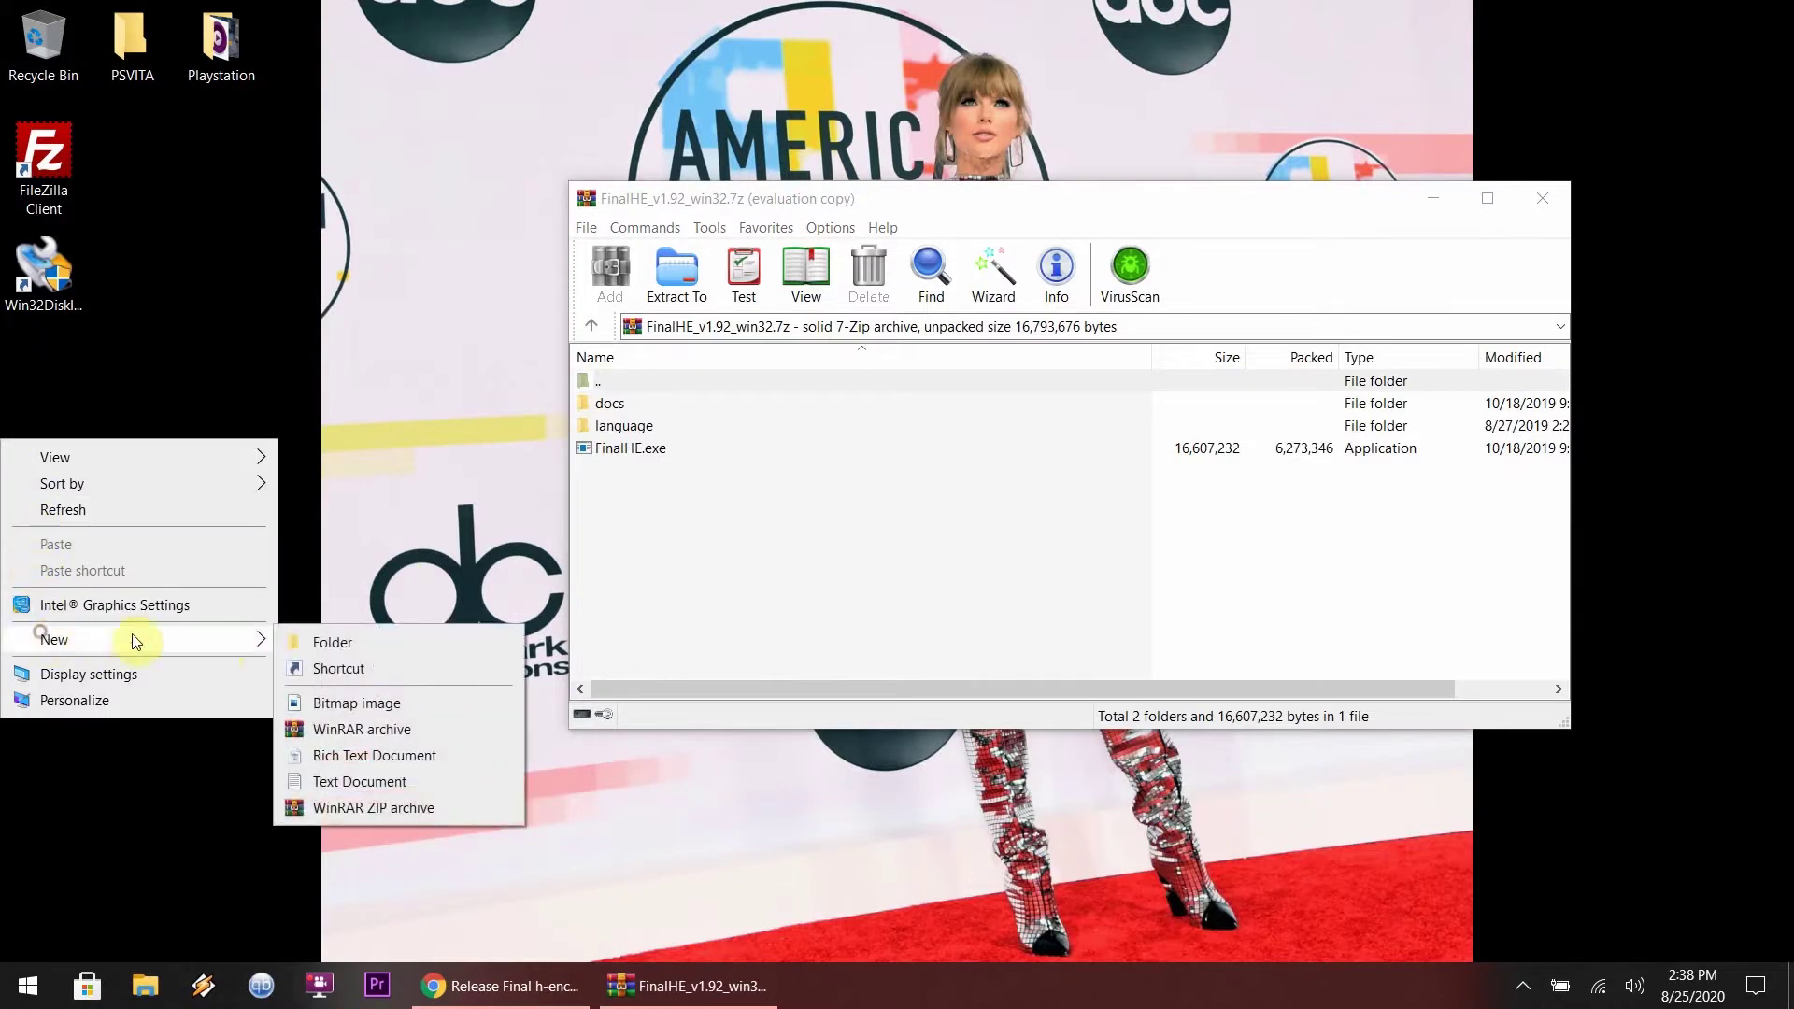
pyautogui.click(286, 643)
pyautogui.write('Fin')
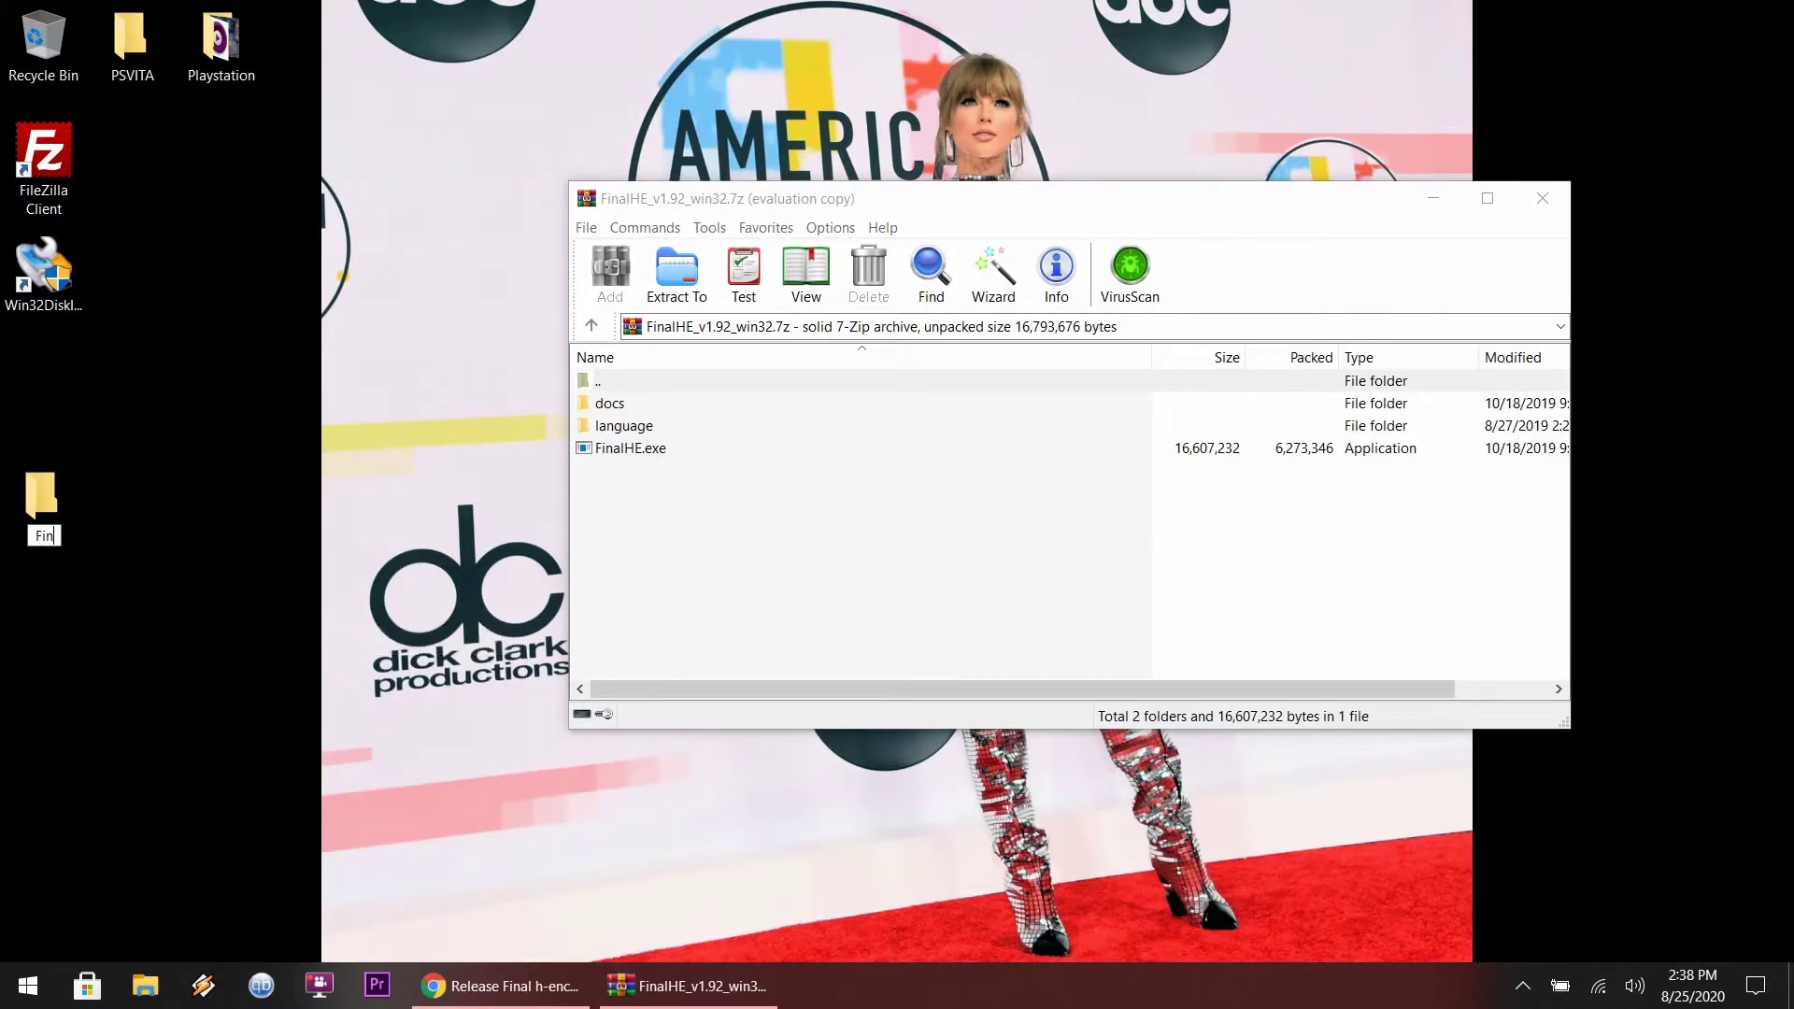
pyautogui.write('alHE')
pyautogui.press('Return')
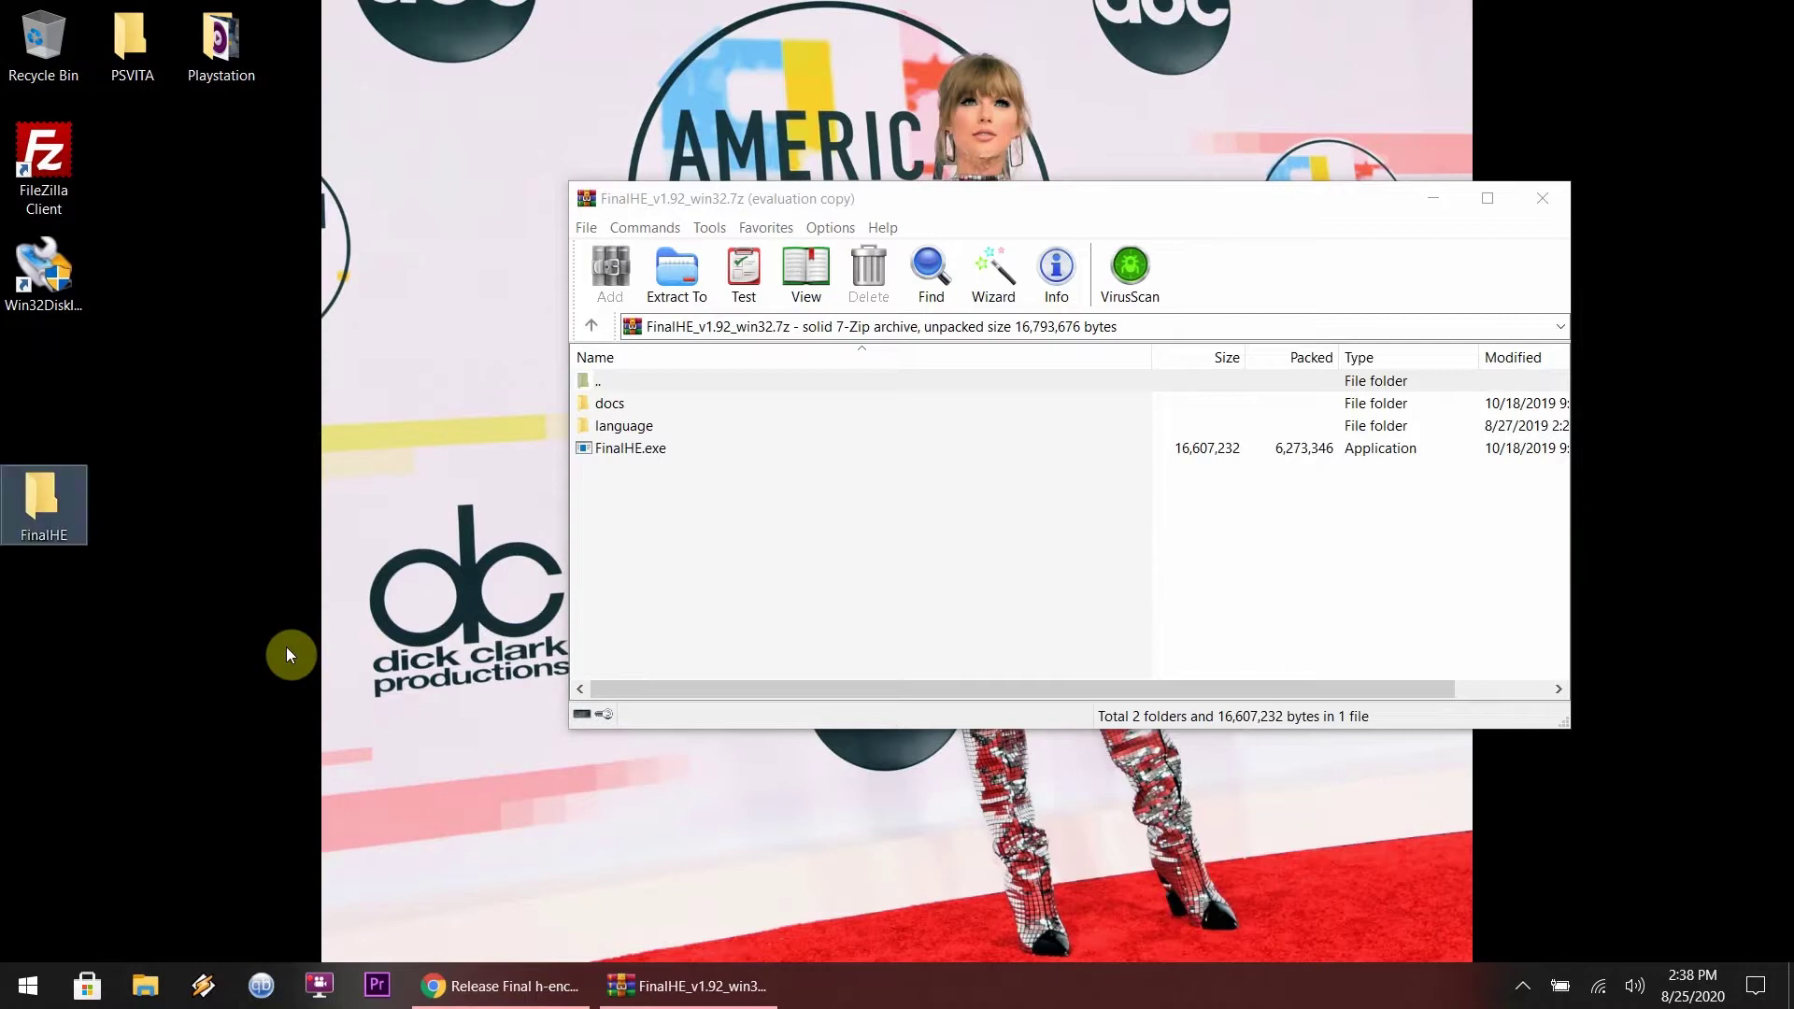
pyautogui.moveTo(724, 519); pyautogui.dragTo(54, 505)
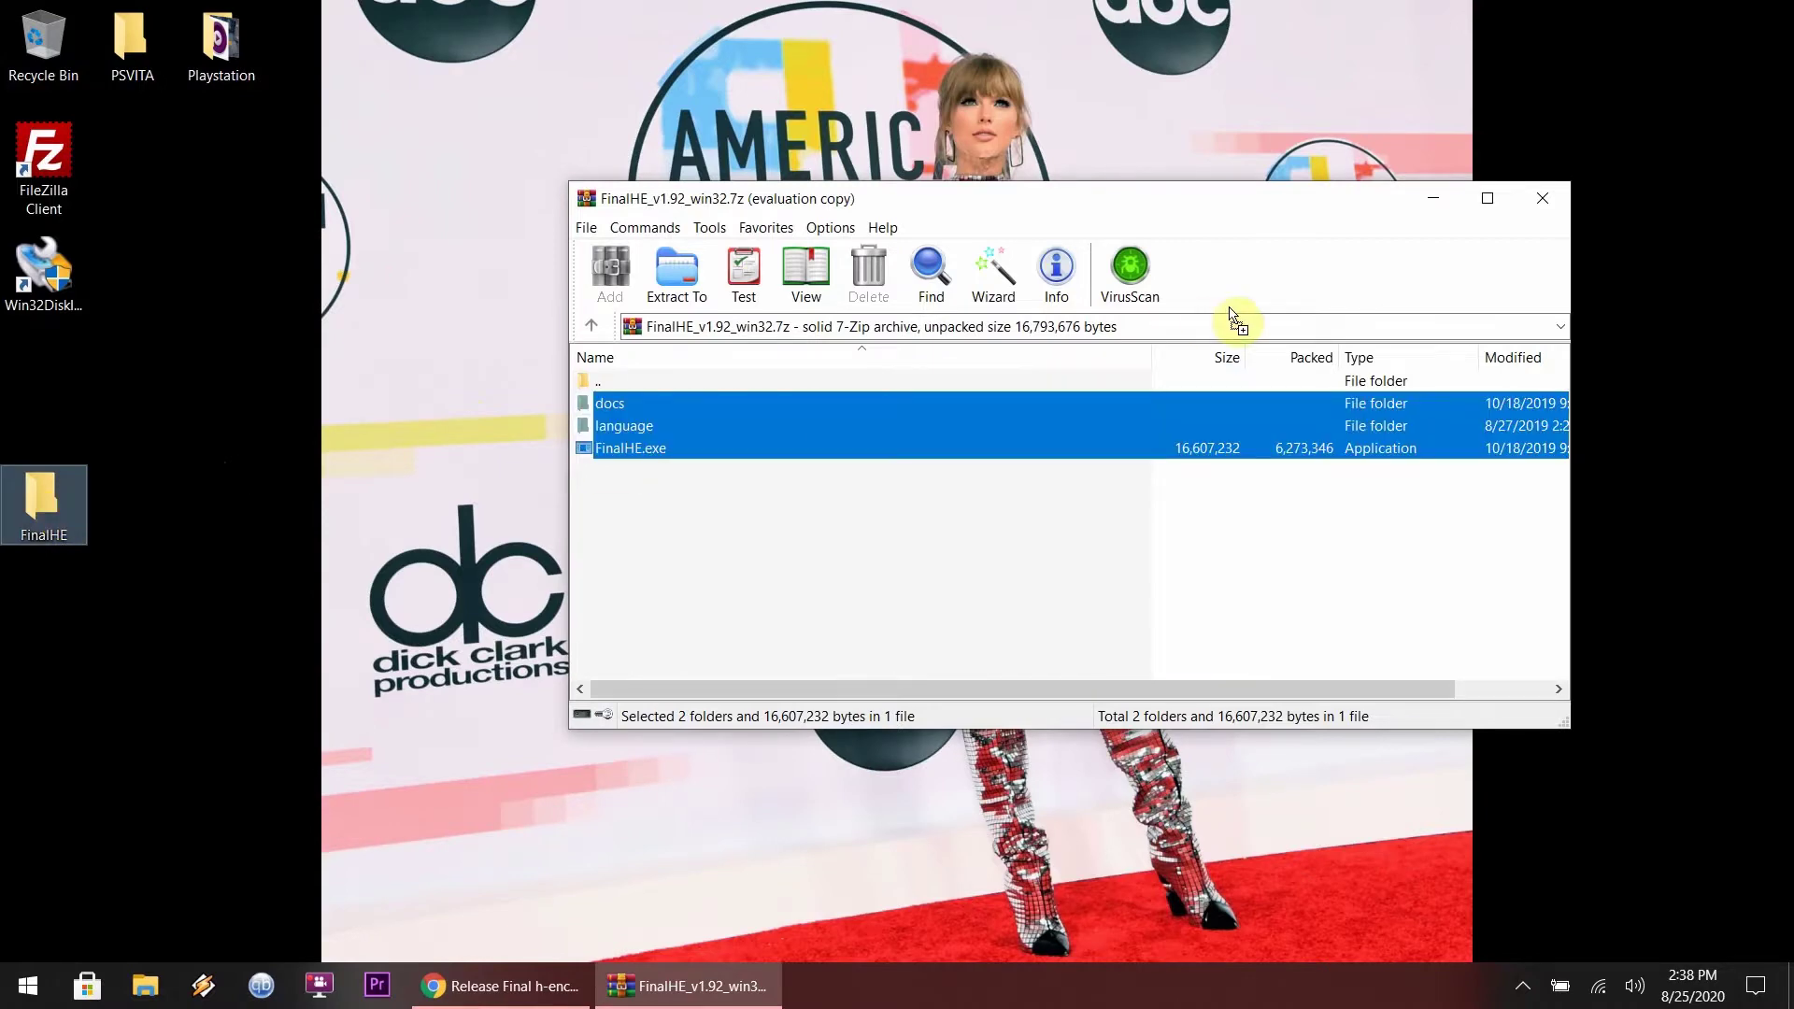
pyautogui.click(1535, 199)
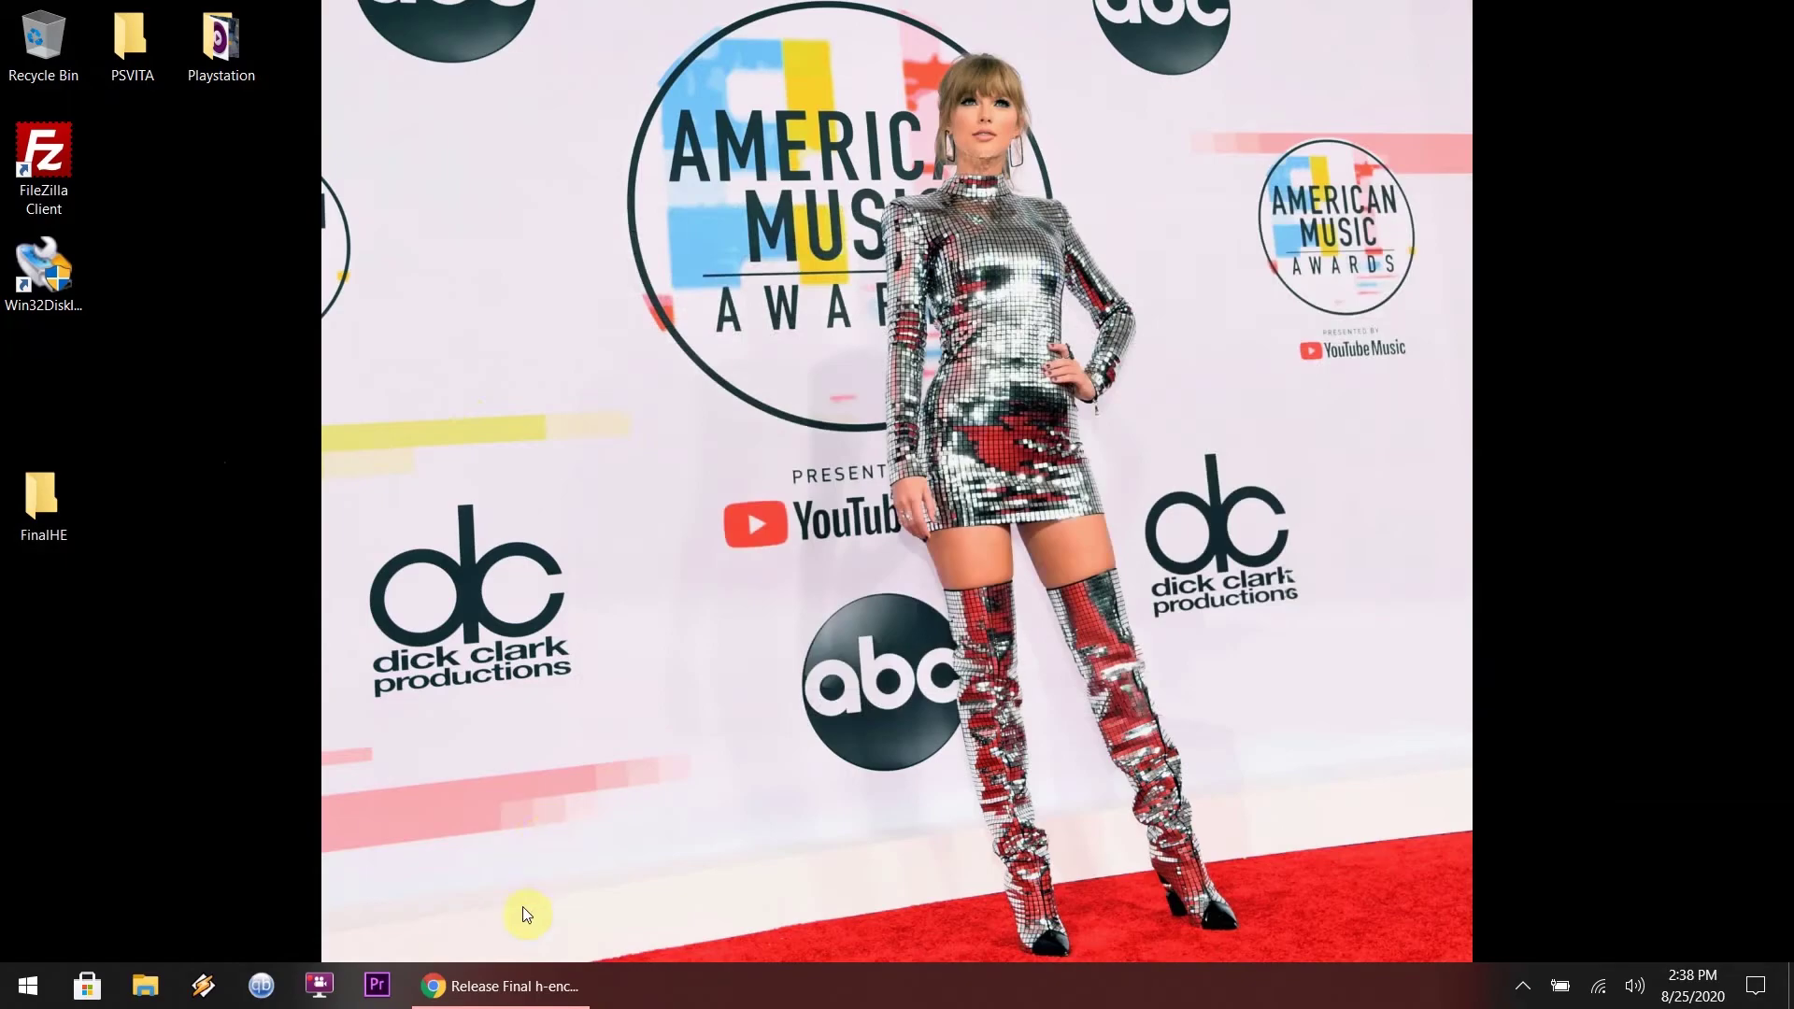
# Download the Qcma 0.4.1 Windows installer through the optional Qcma link in the h-encore² guide
pyautogui.click(523, 981)
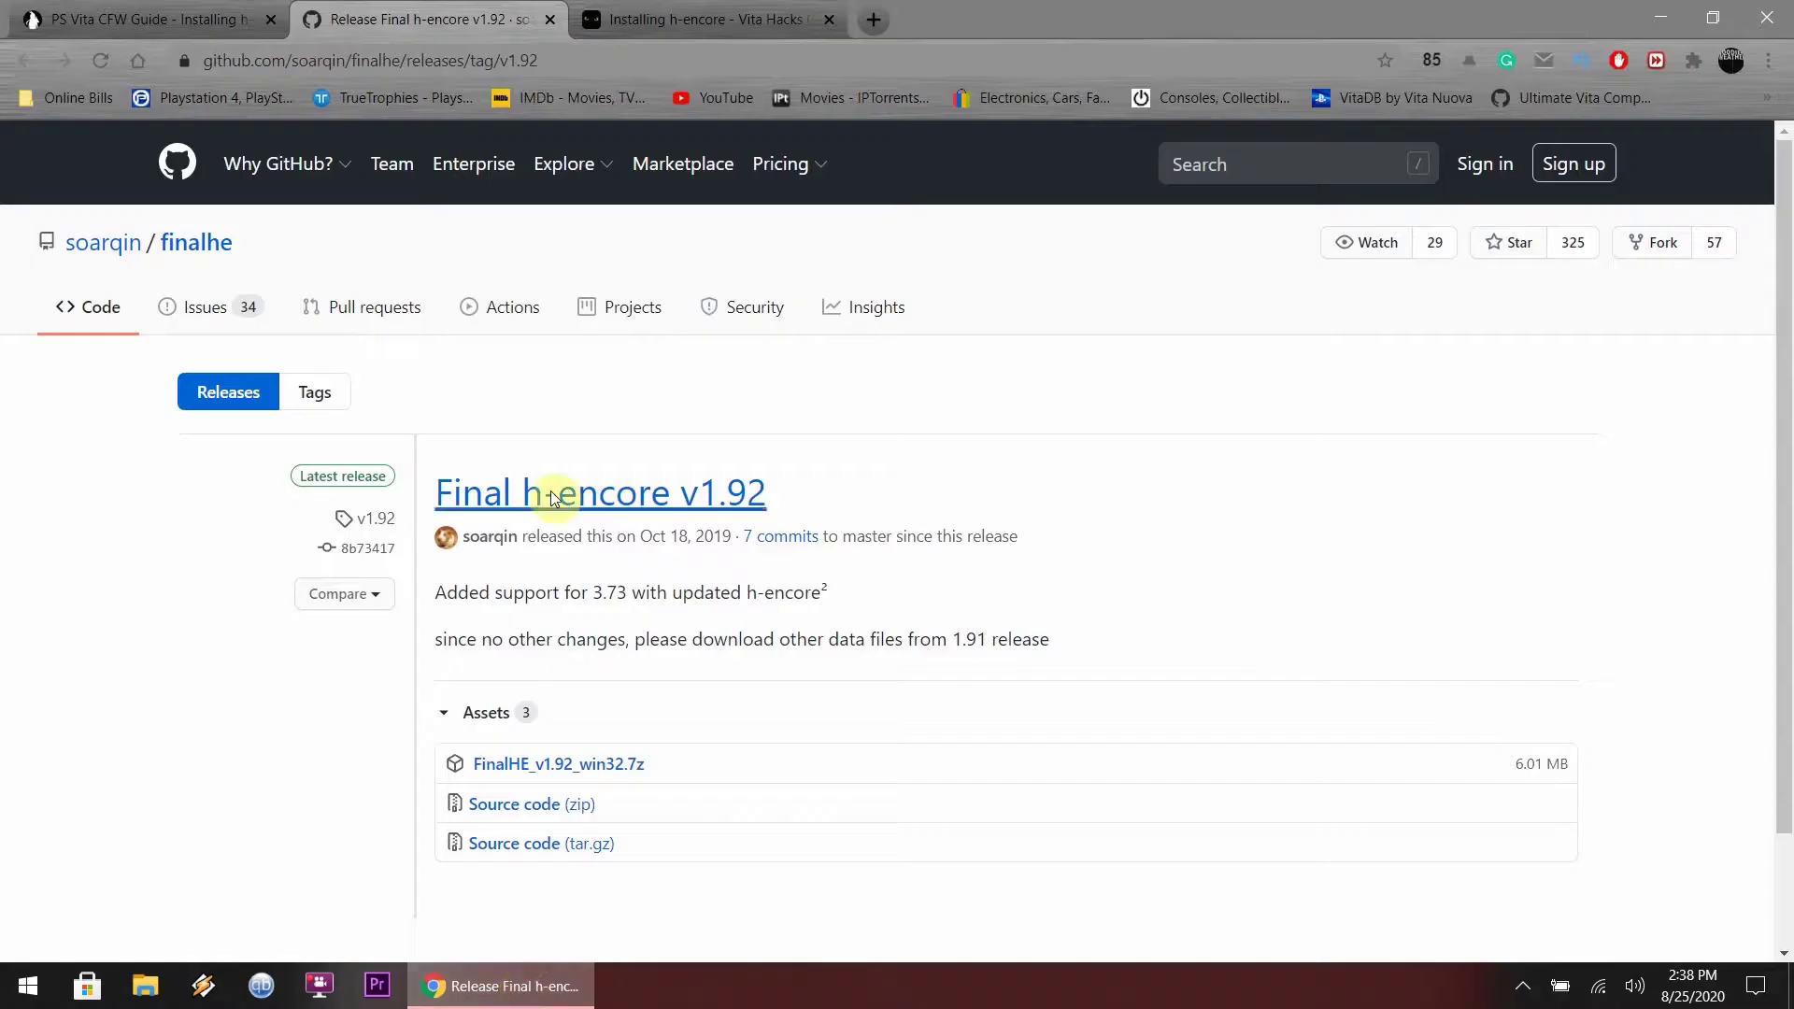
pyautogui.click(209, 10)
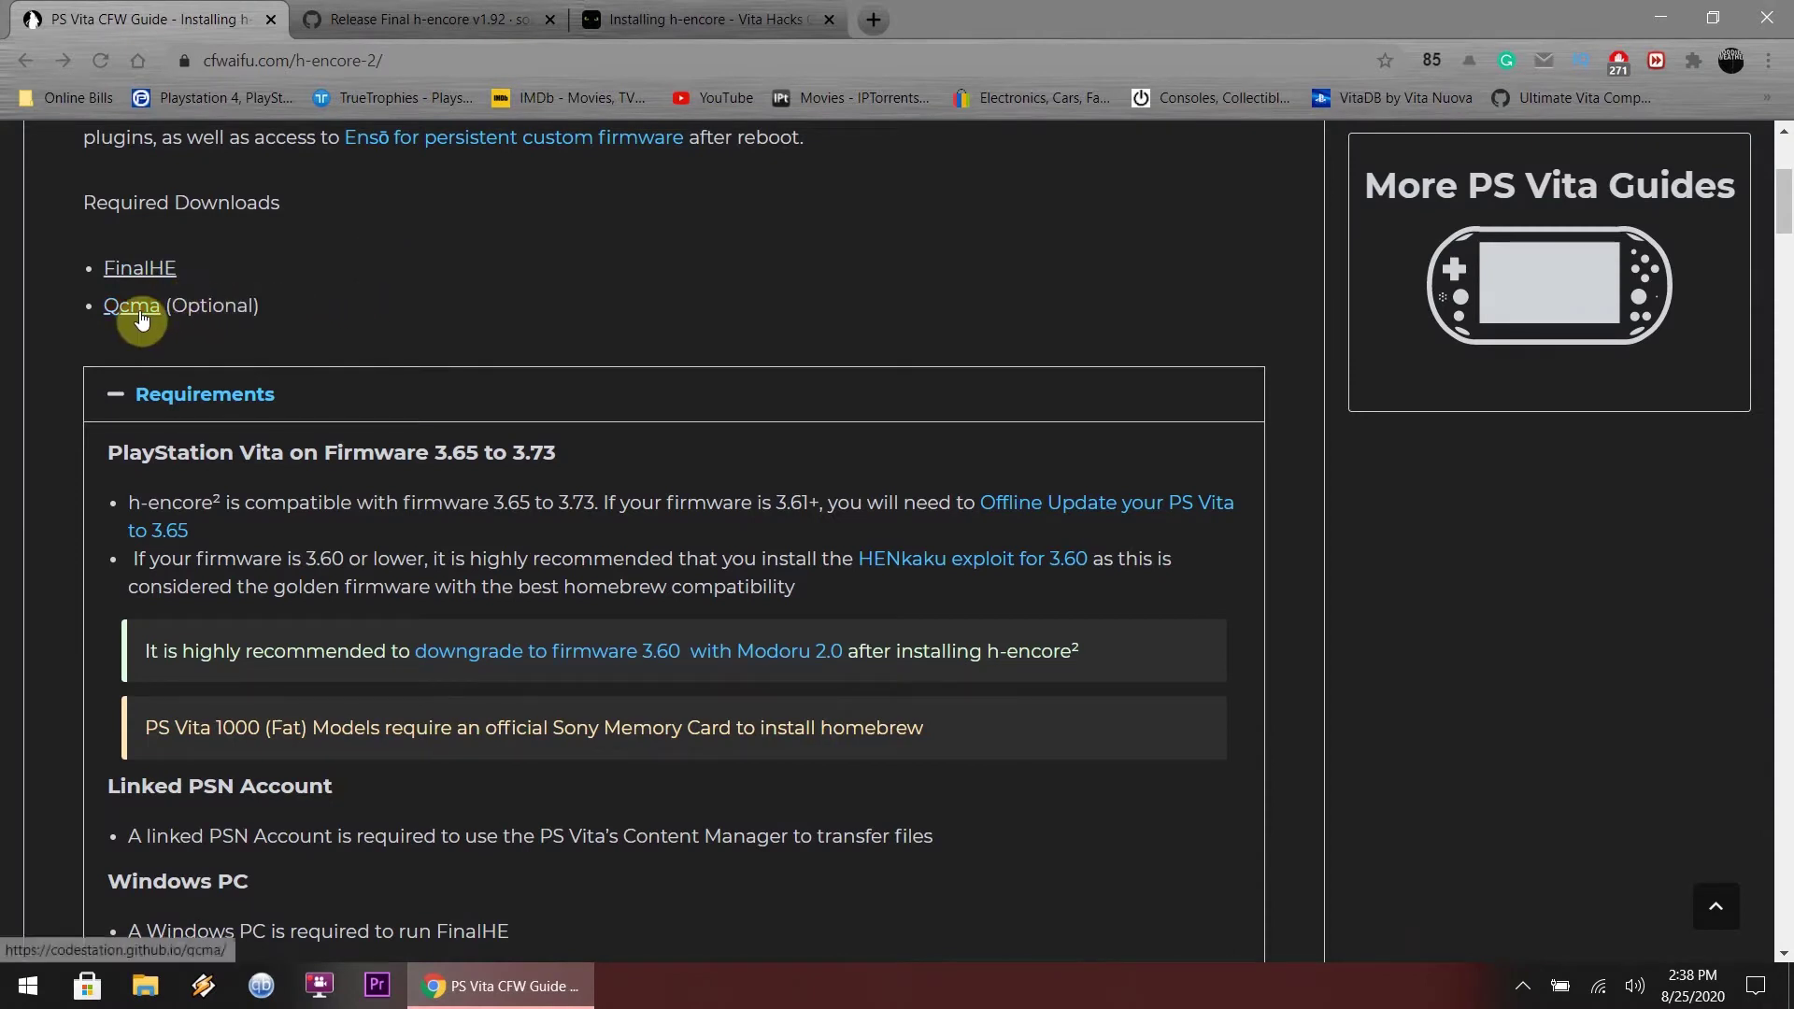
pyautogui.click(141, 314)
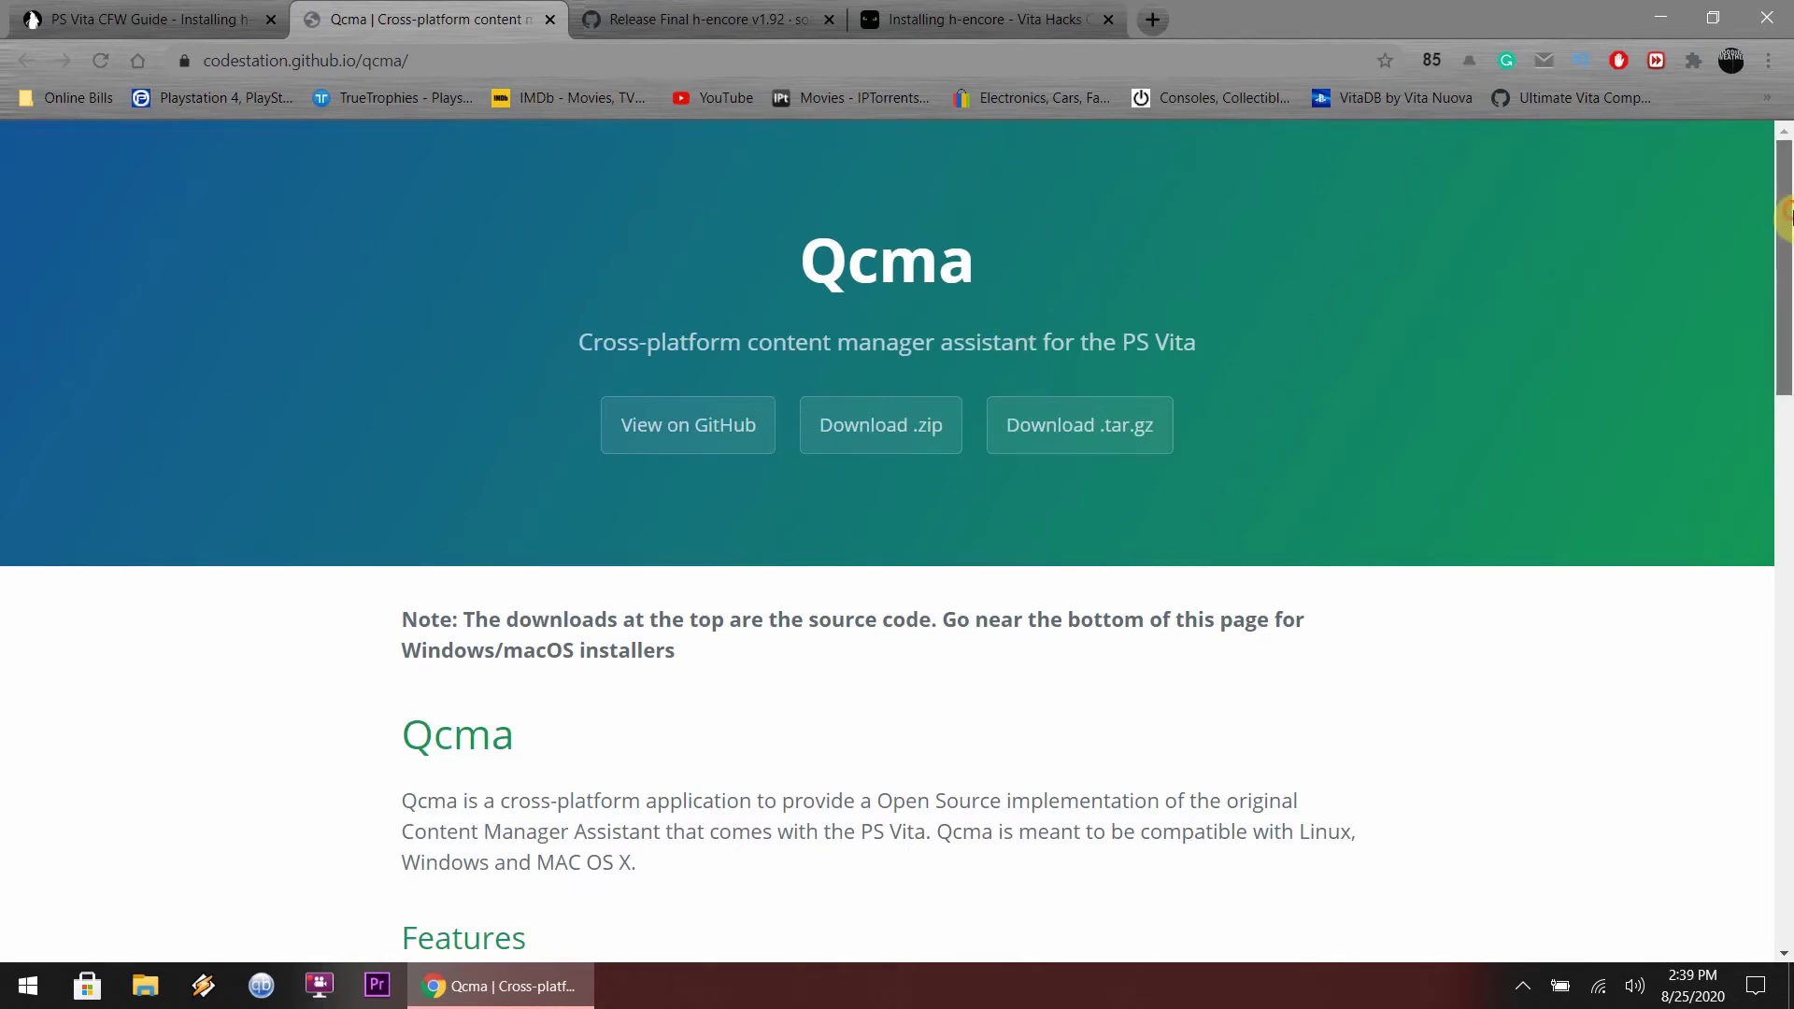
pyautogui.moveTo(1786, 213); pyautogui.dragTo(1786, 724)
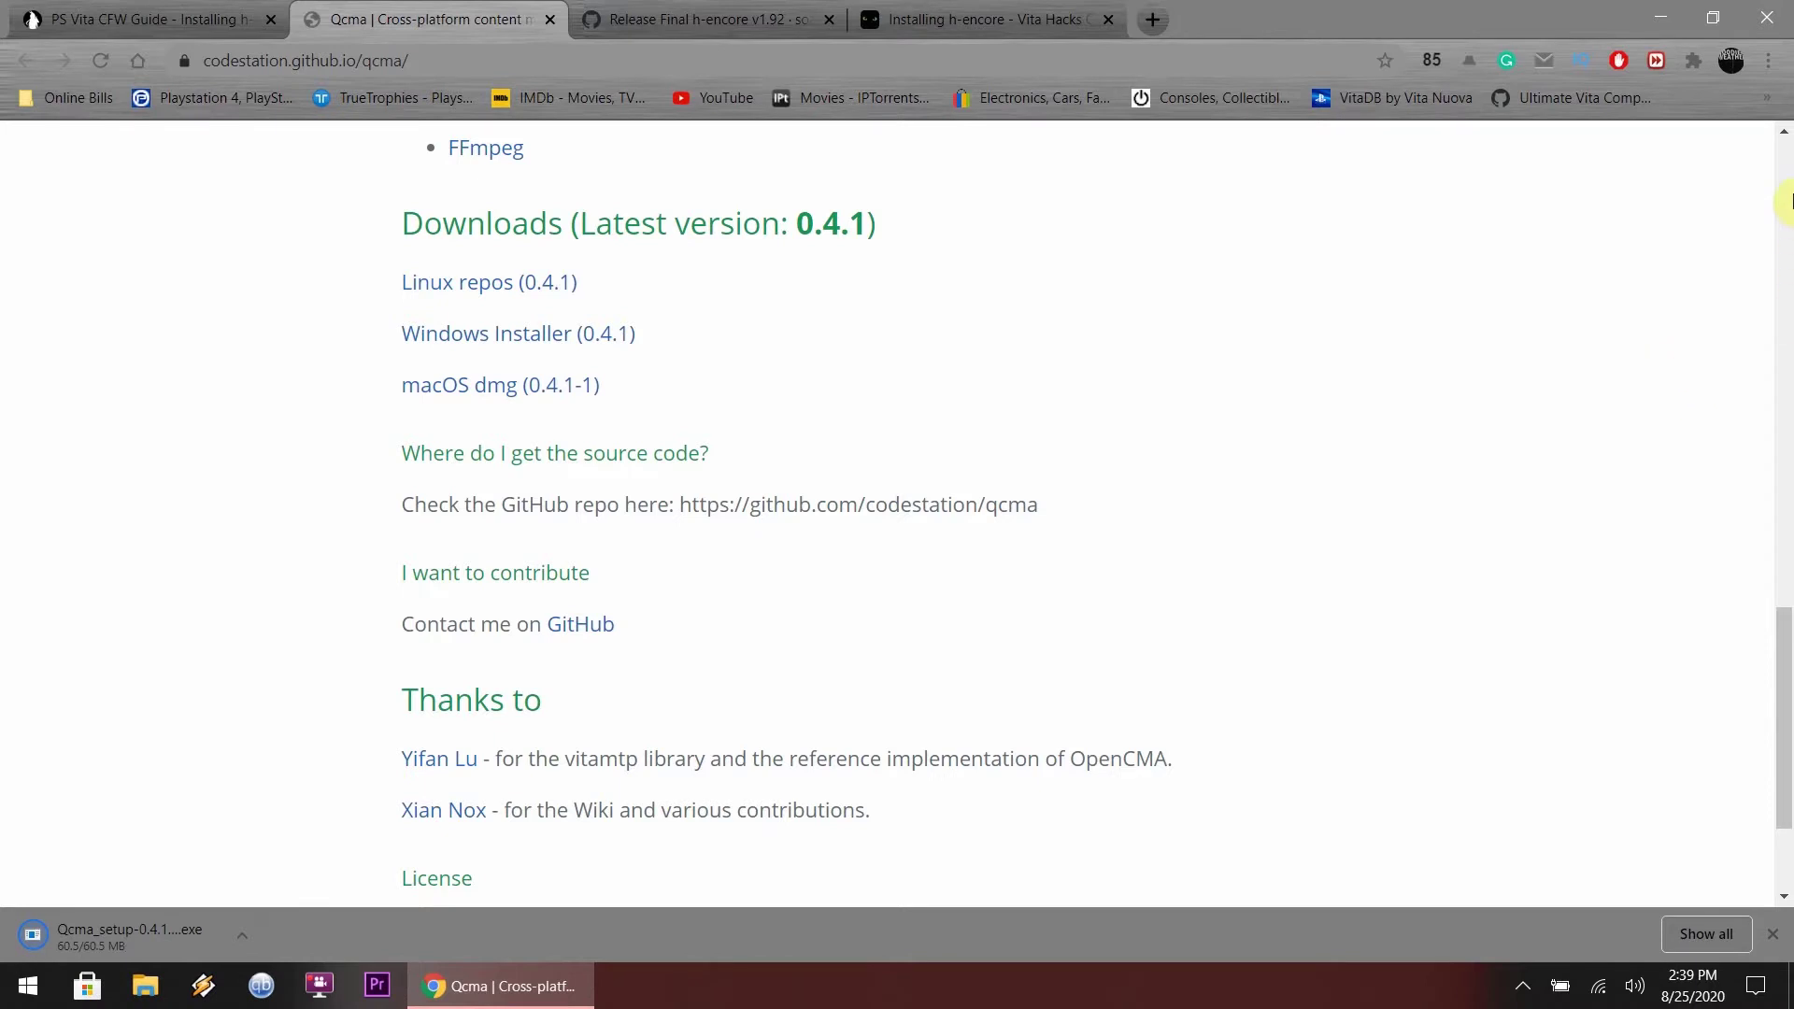
# Launch the qcma_setup-0.4.1 installer from the Downloads folder and close the folder window
pyautogui.click(1669, 18)
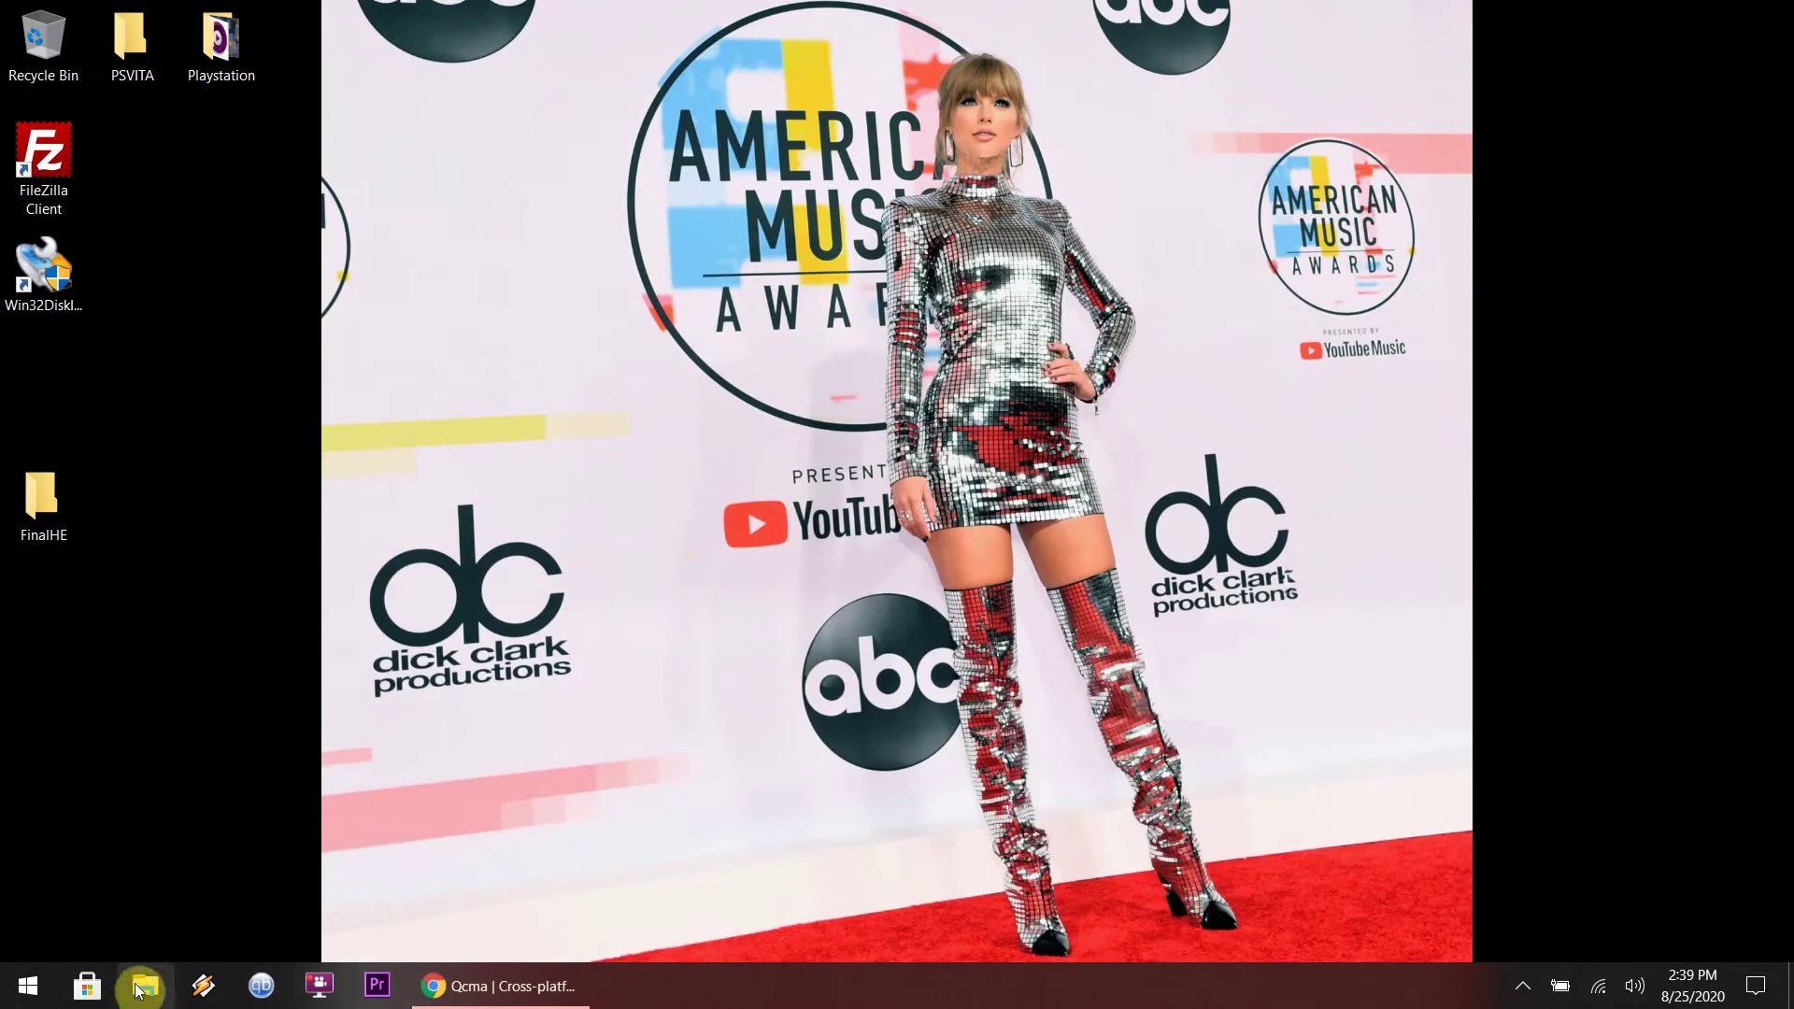
pyautogui.click(140, 986)
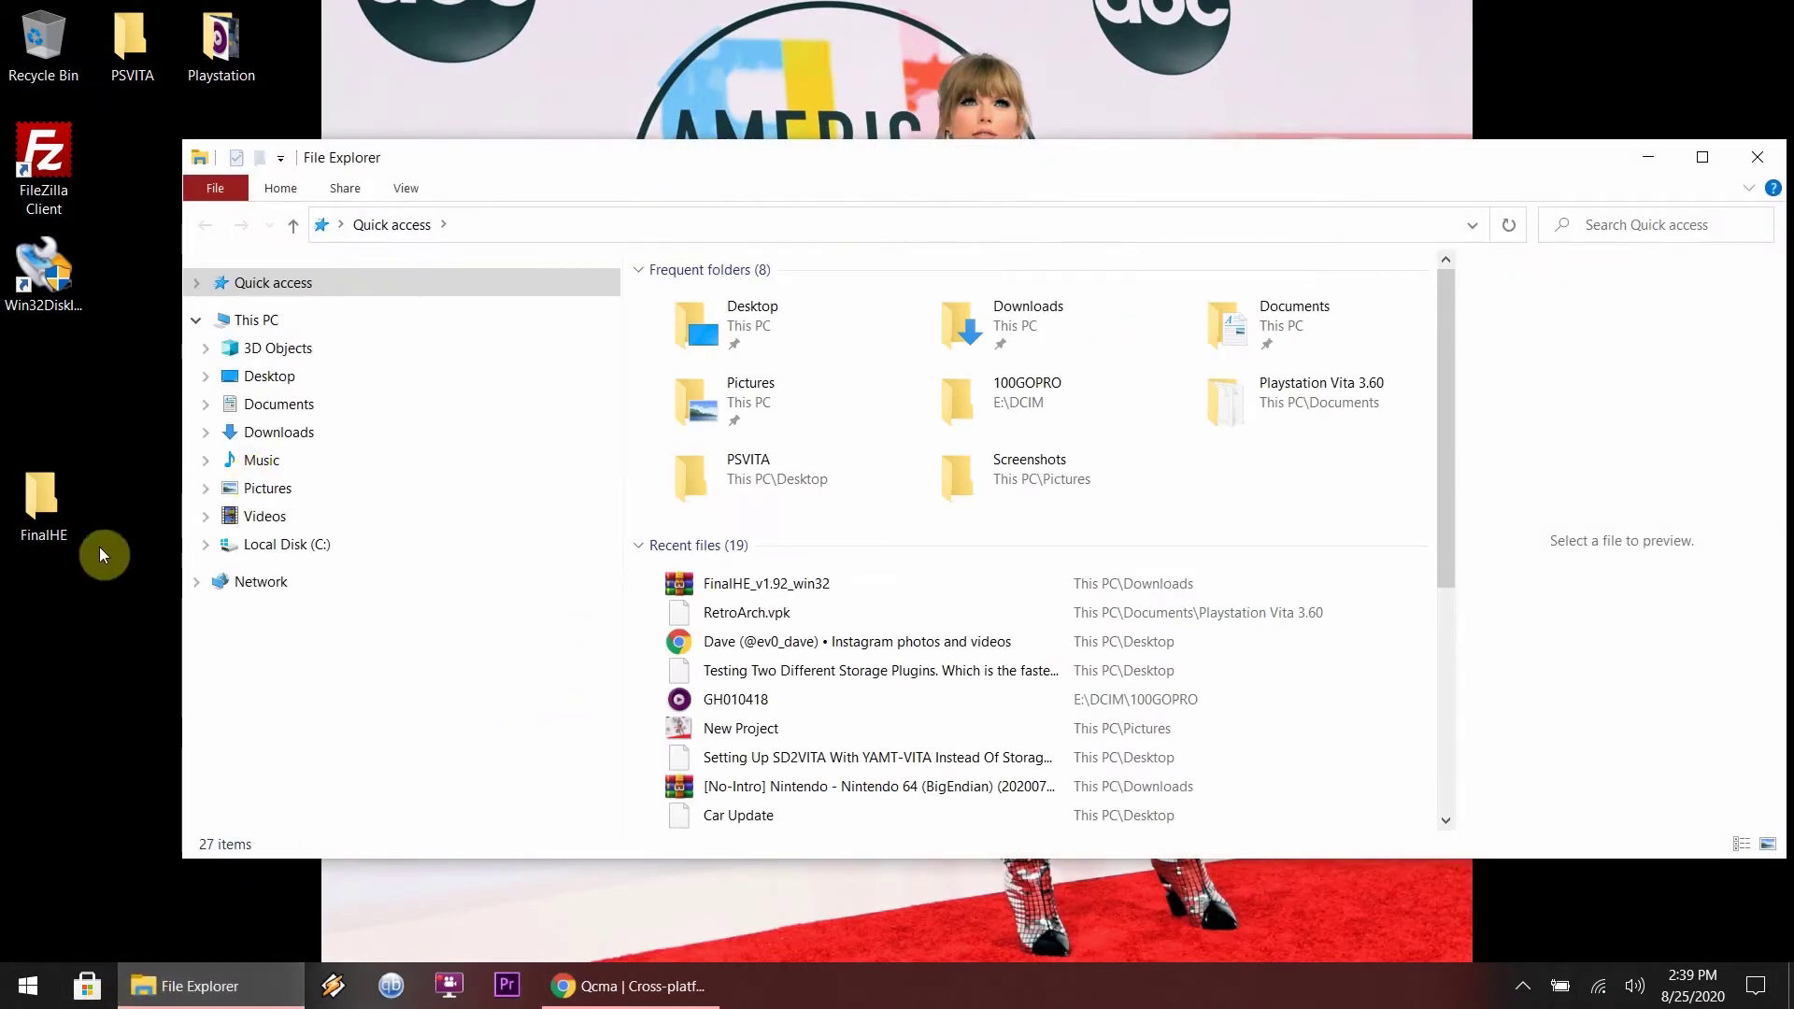
pyautogui.click(289, 443)
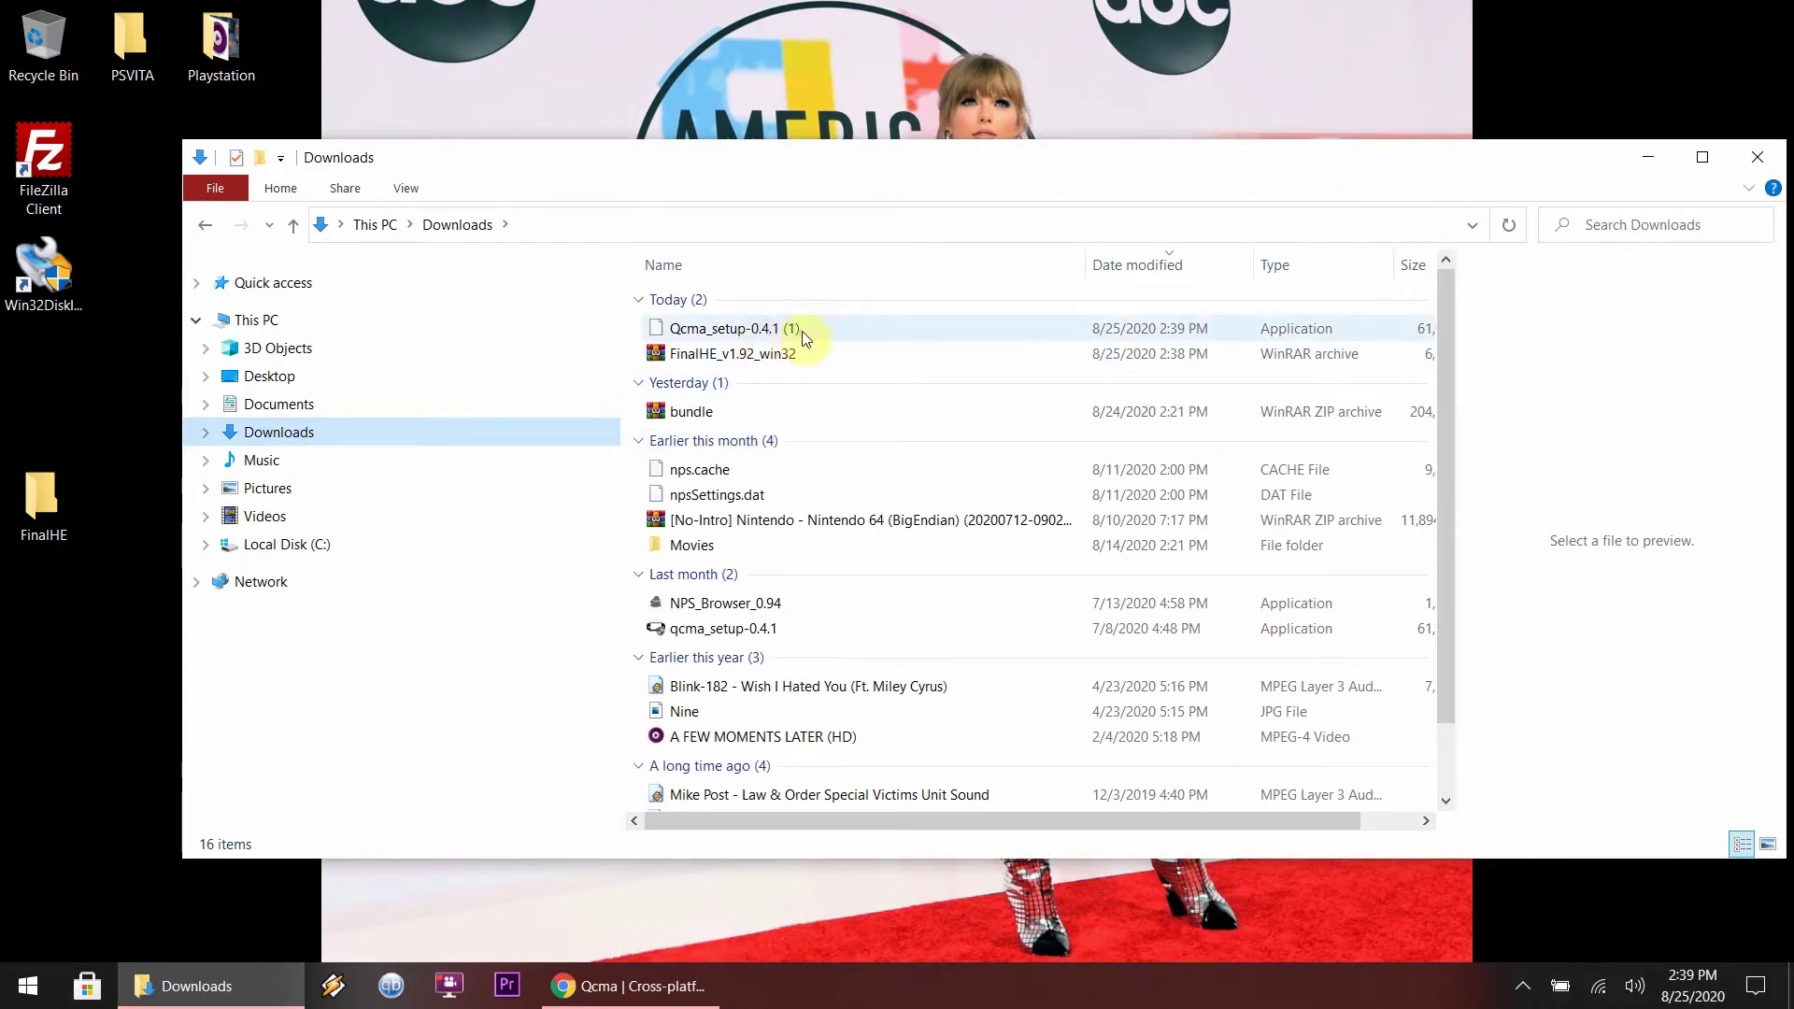
pyautogui.doubleClick(784, 637)
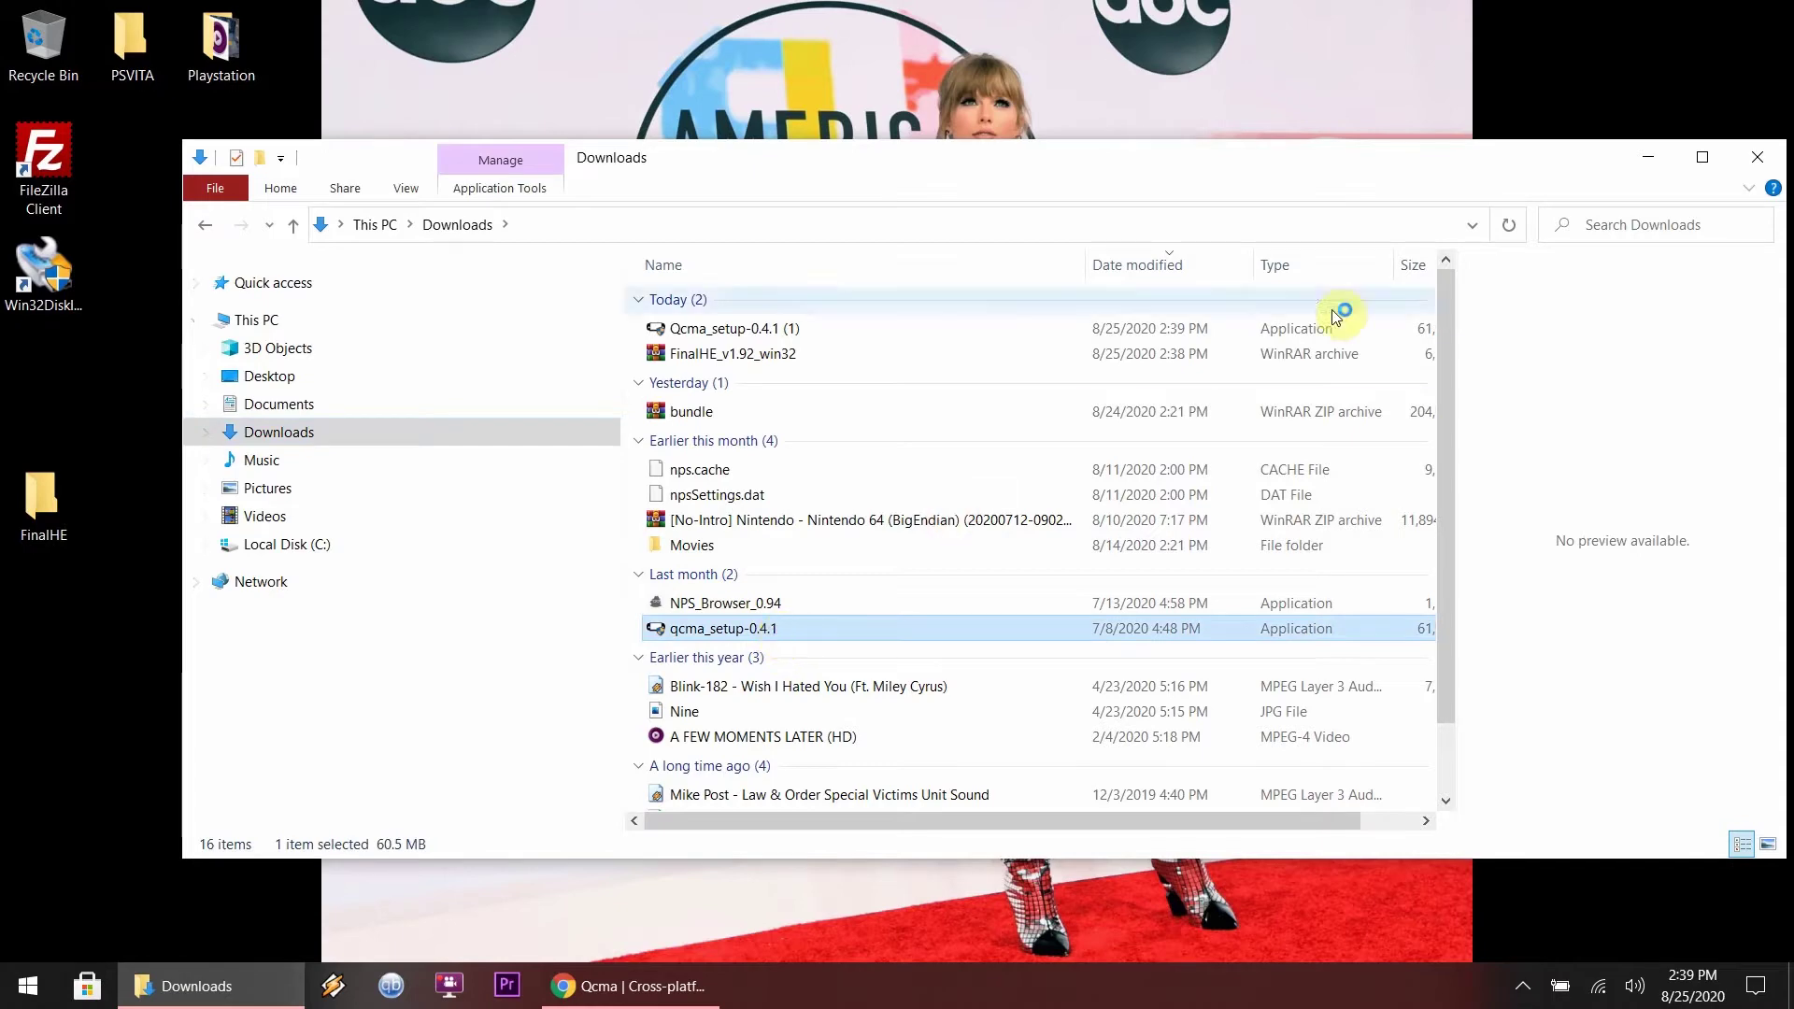
pyautogui.click(1756, 159)
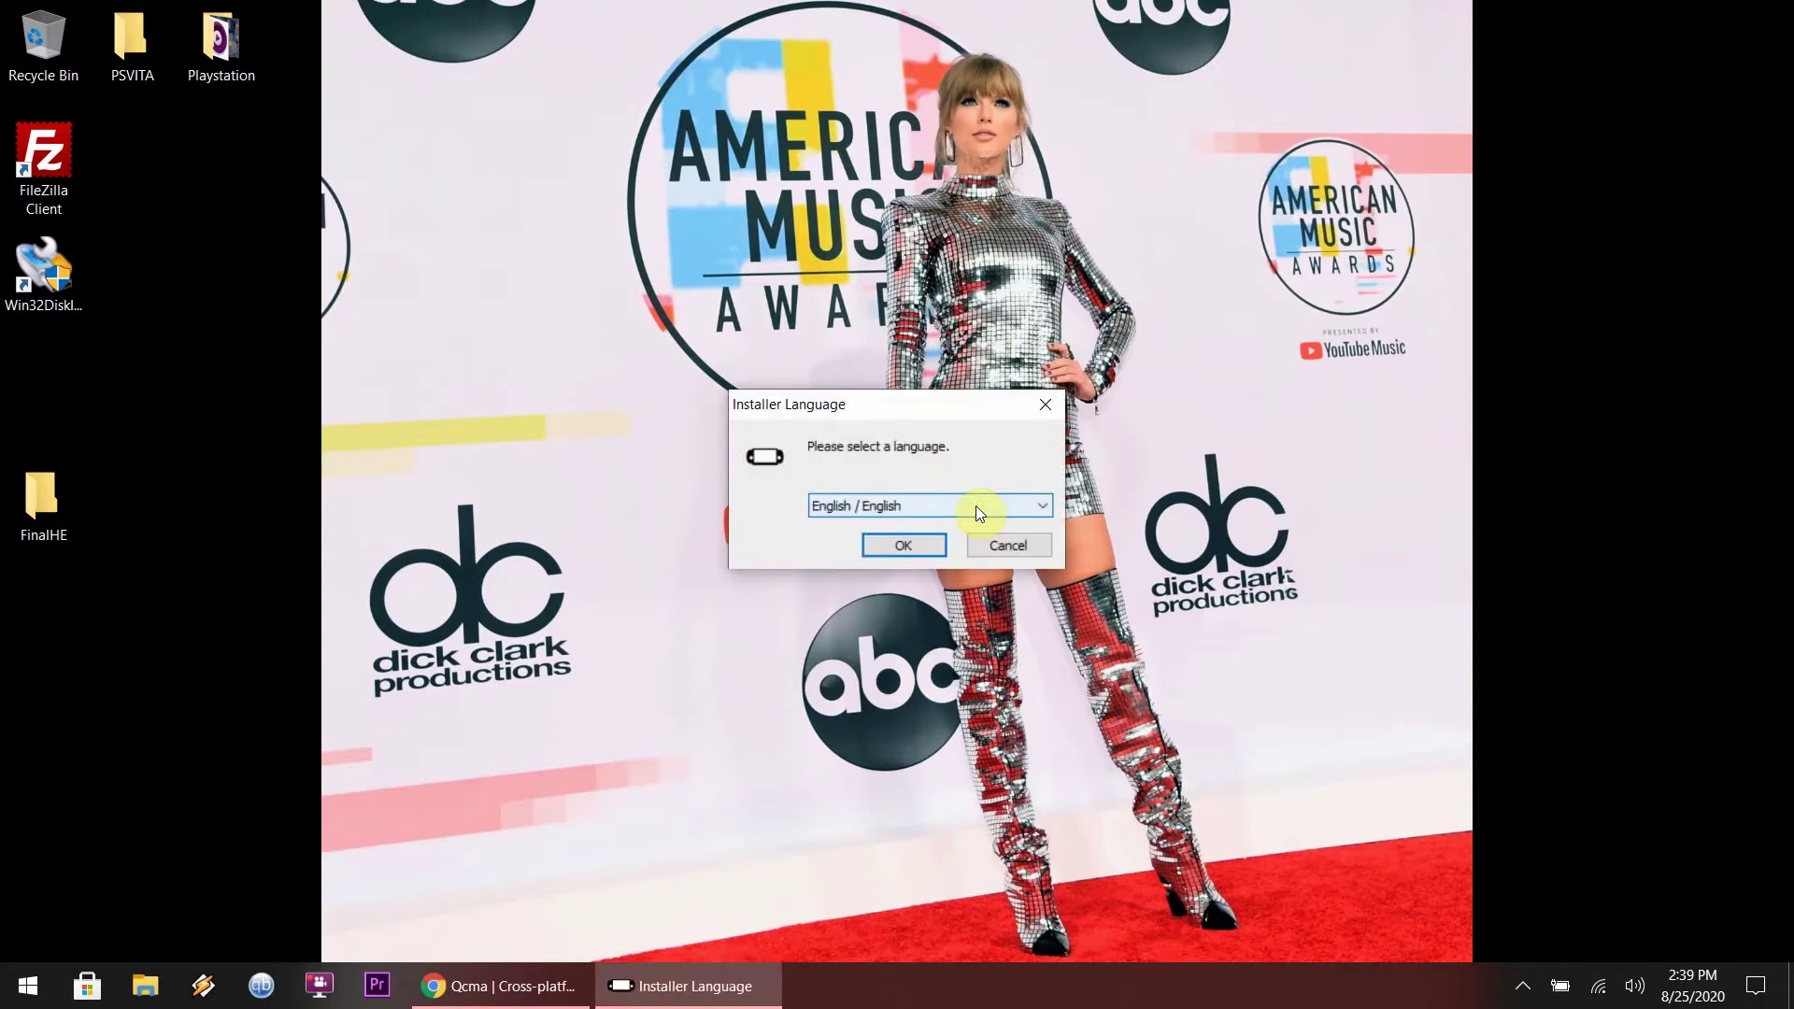
# Choose English for Qcma setup, accept the license, and keep the default install location and Qcma Start Menu folder
pyautogui.click(904, 546)
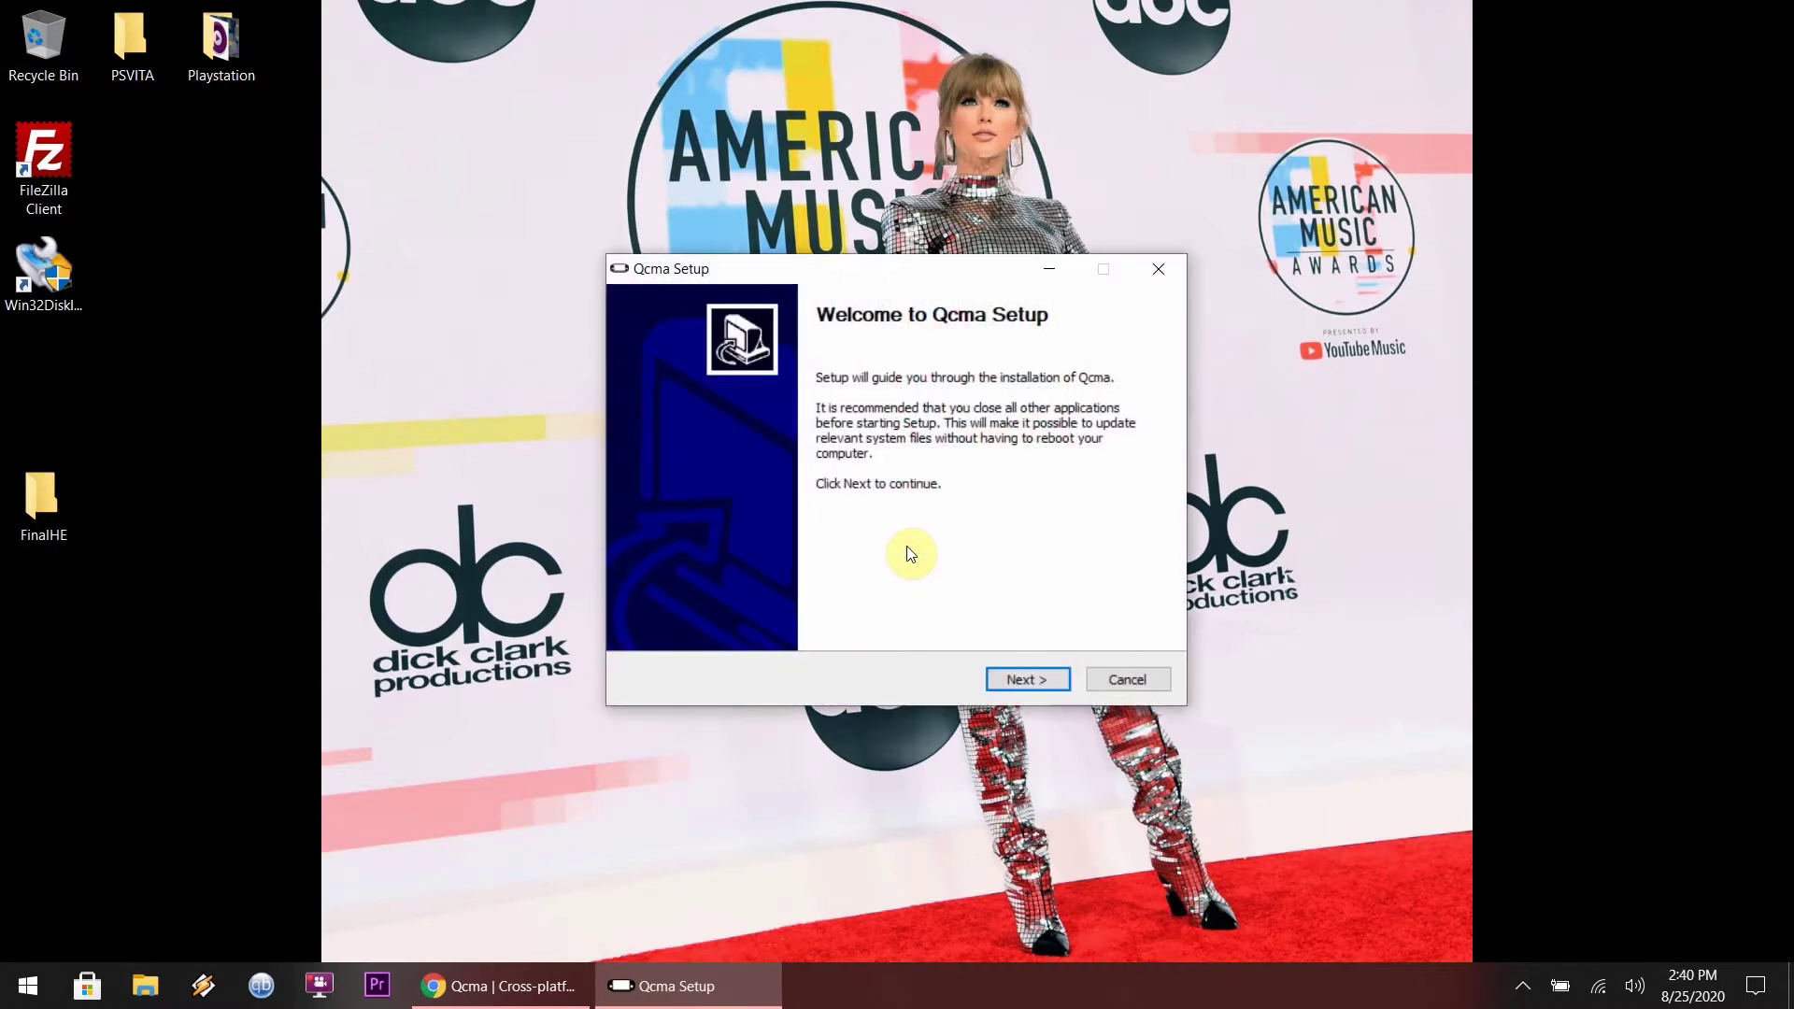
pyautogui.click(1021, 689)
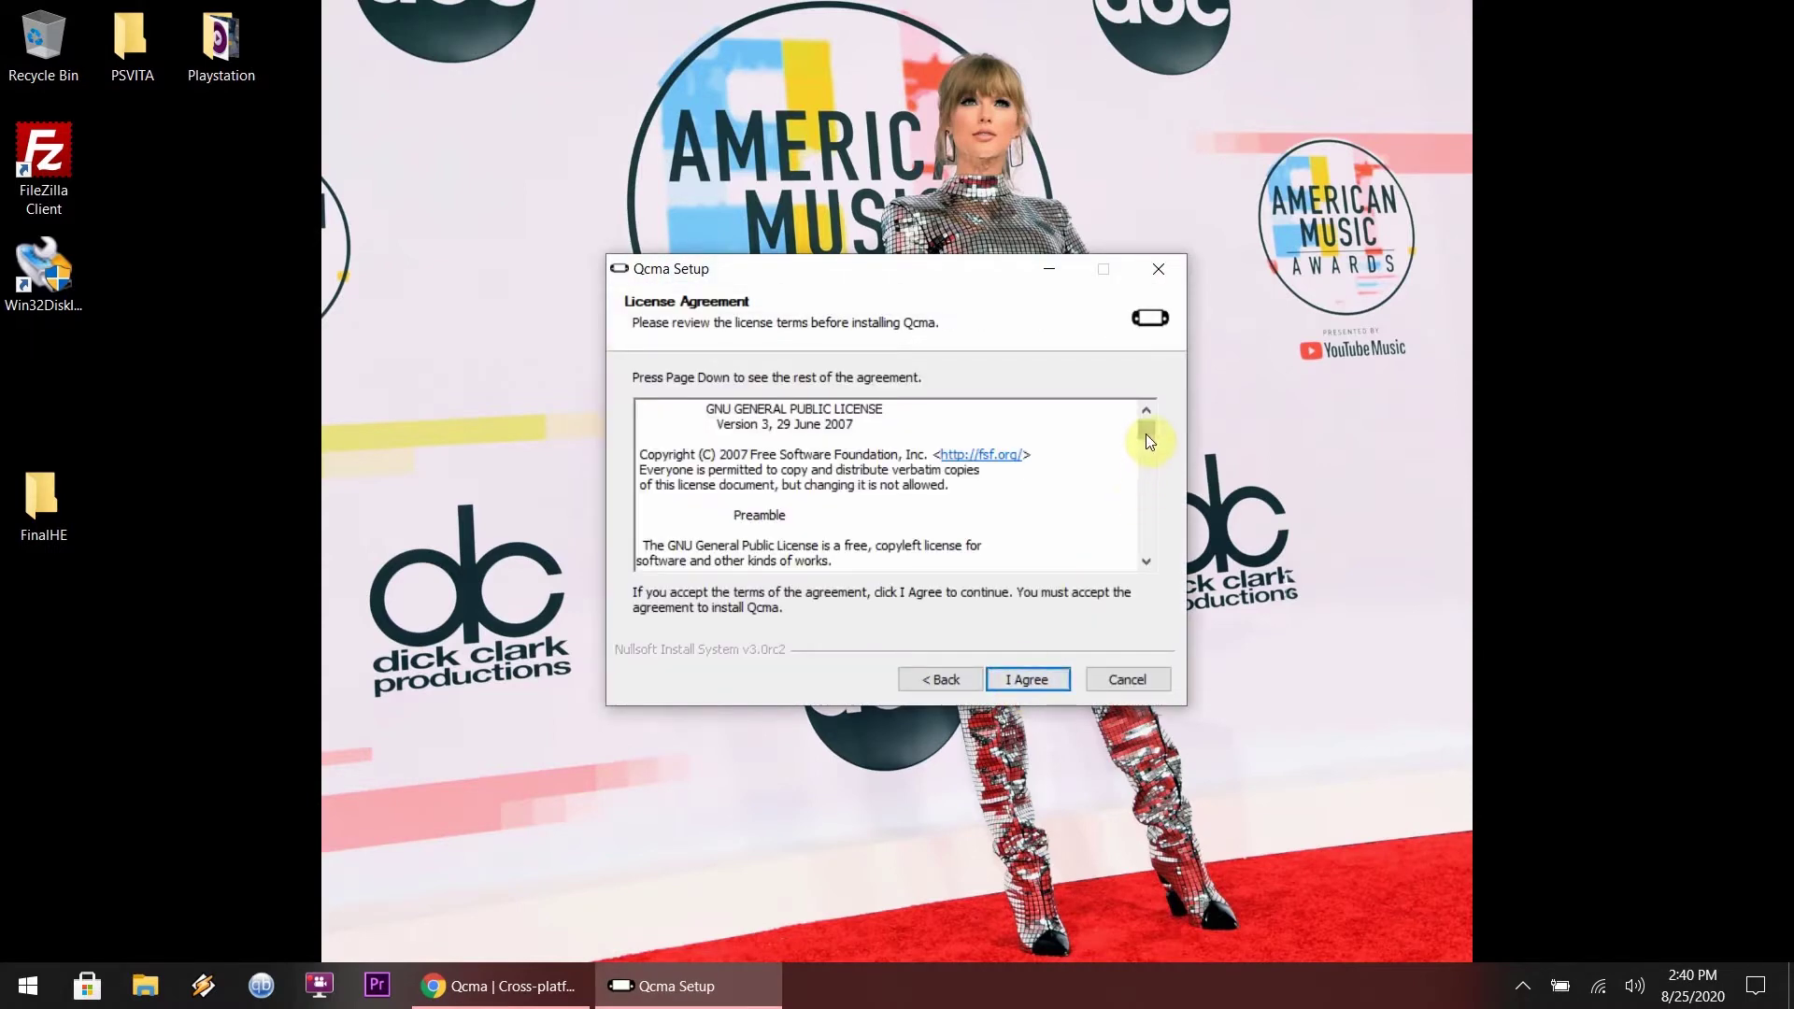
pyautogui.moveTo(1146, 433); pyautogui.dragTo(1162, 359)
pyautogui.click(1011, 675)
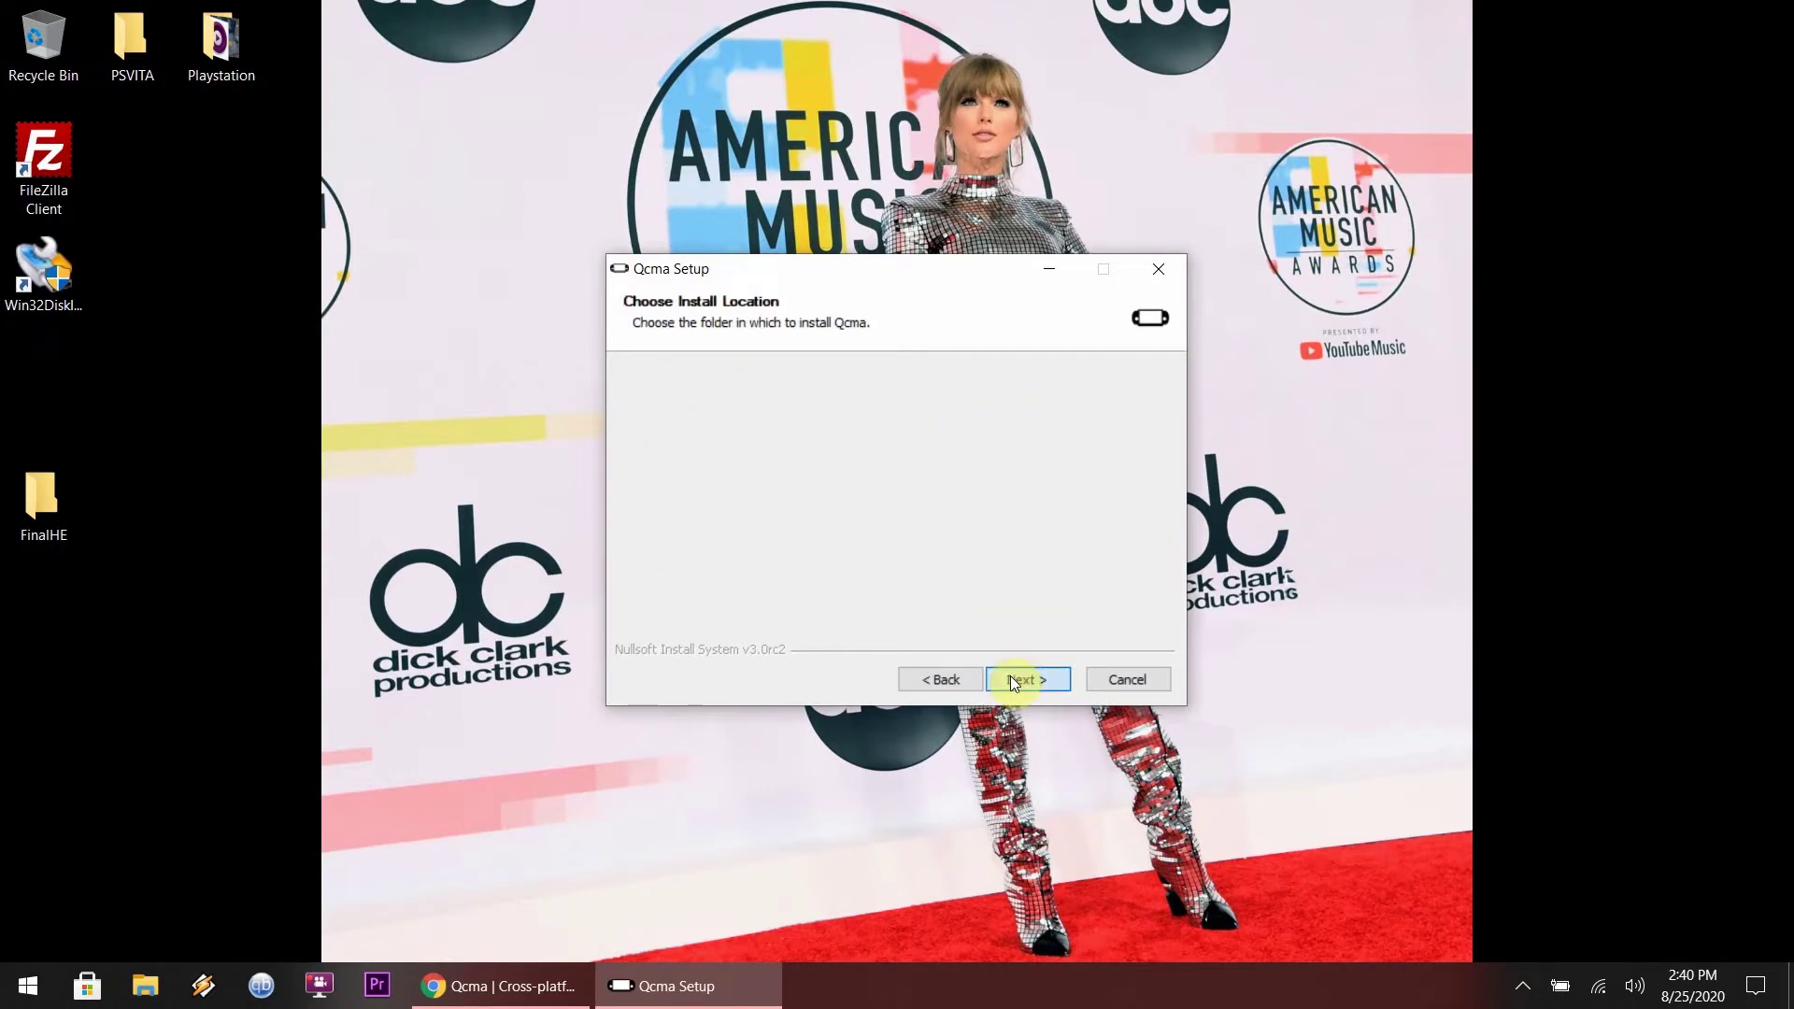
pyautogui.click(1011, 676)
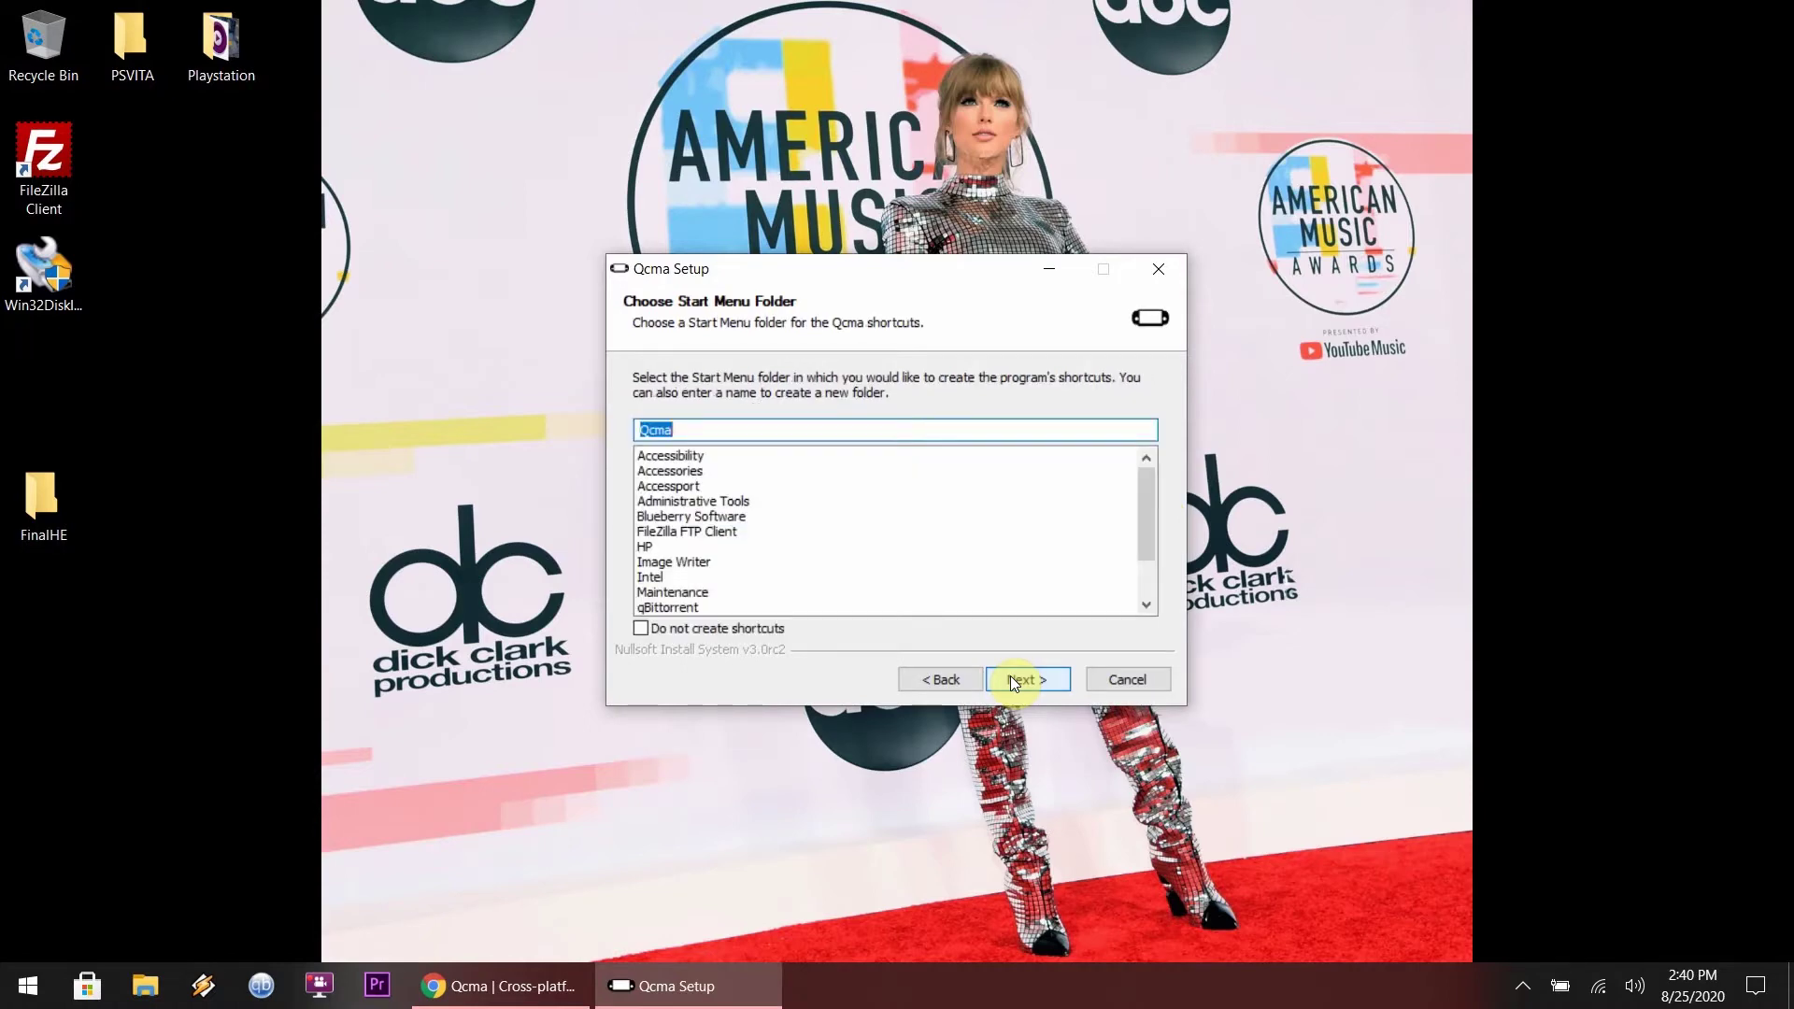
pyautogui.click(1011, 679)
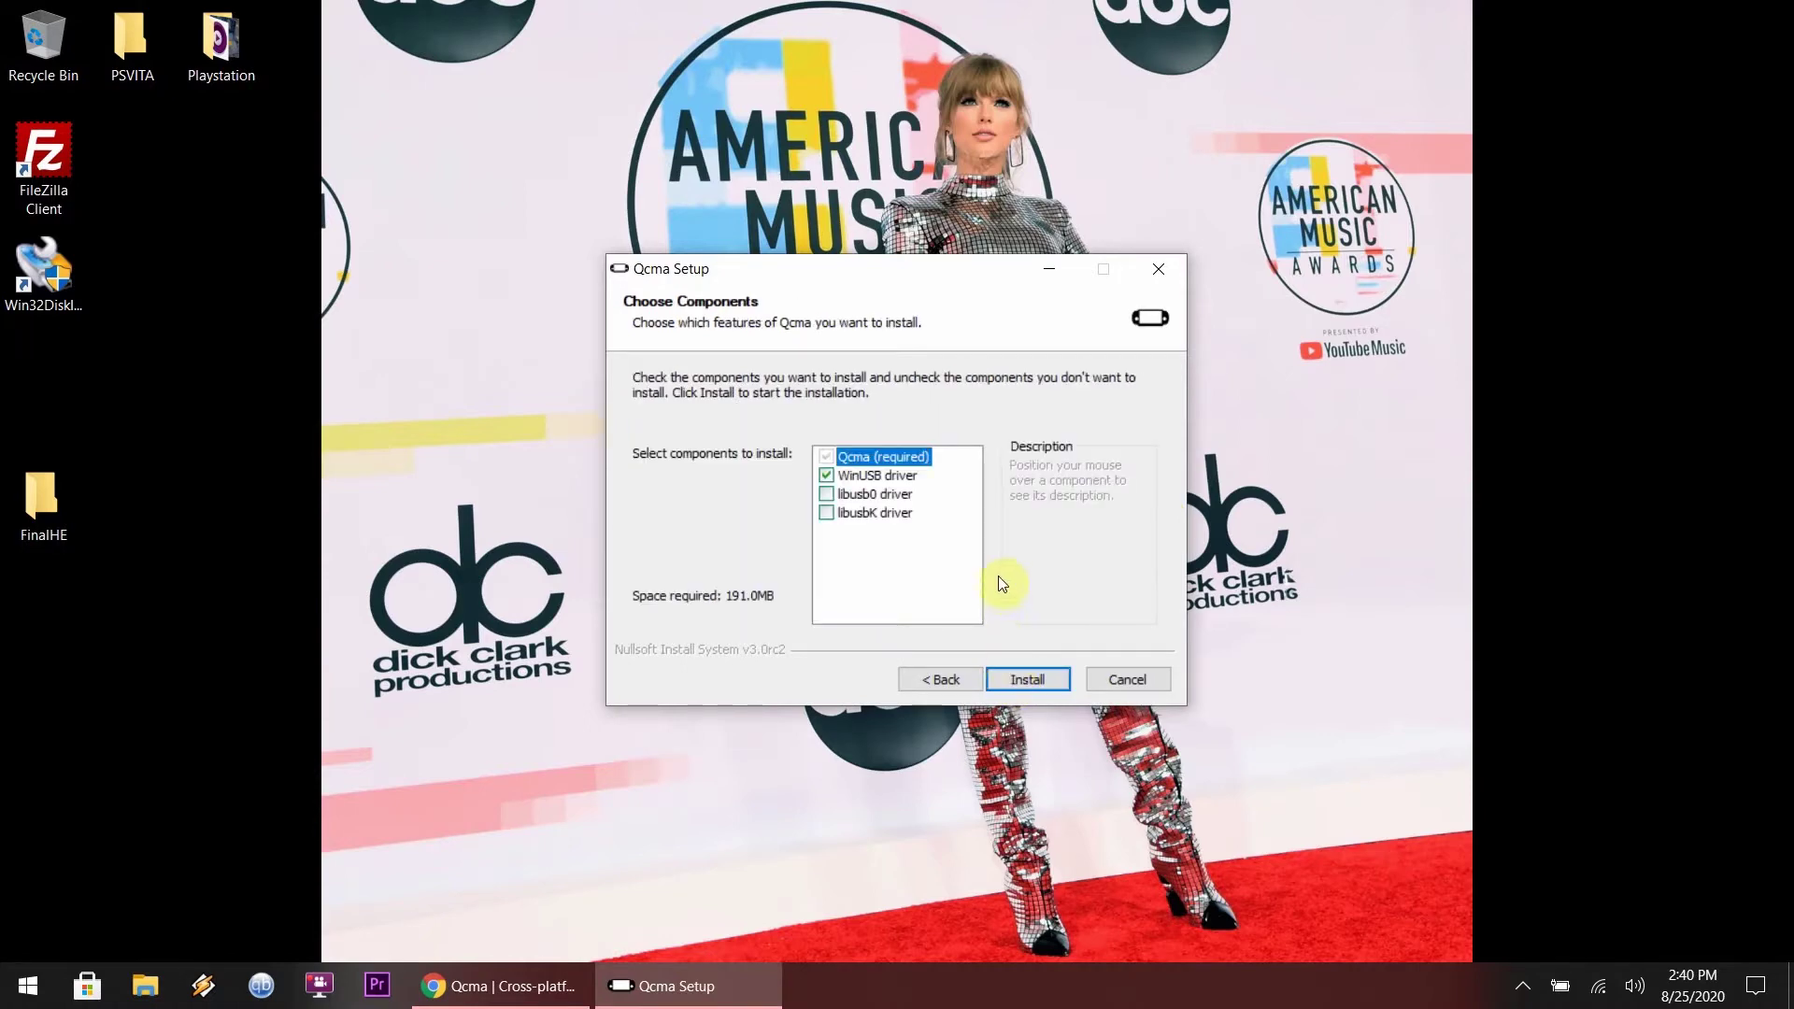
# Choose the WinUSB driver as the driver component and start the Qcma installation
pyautogui.click(884, 498)
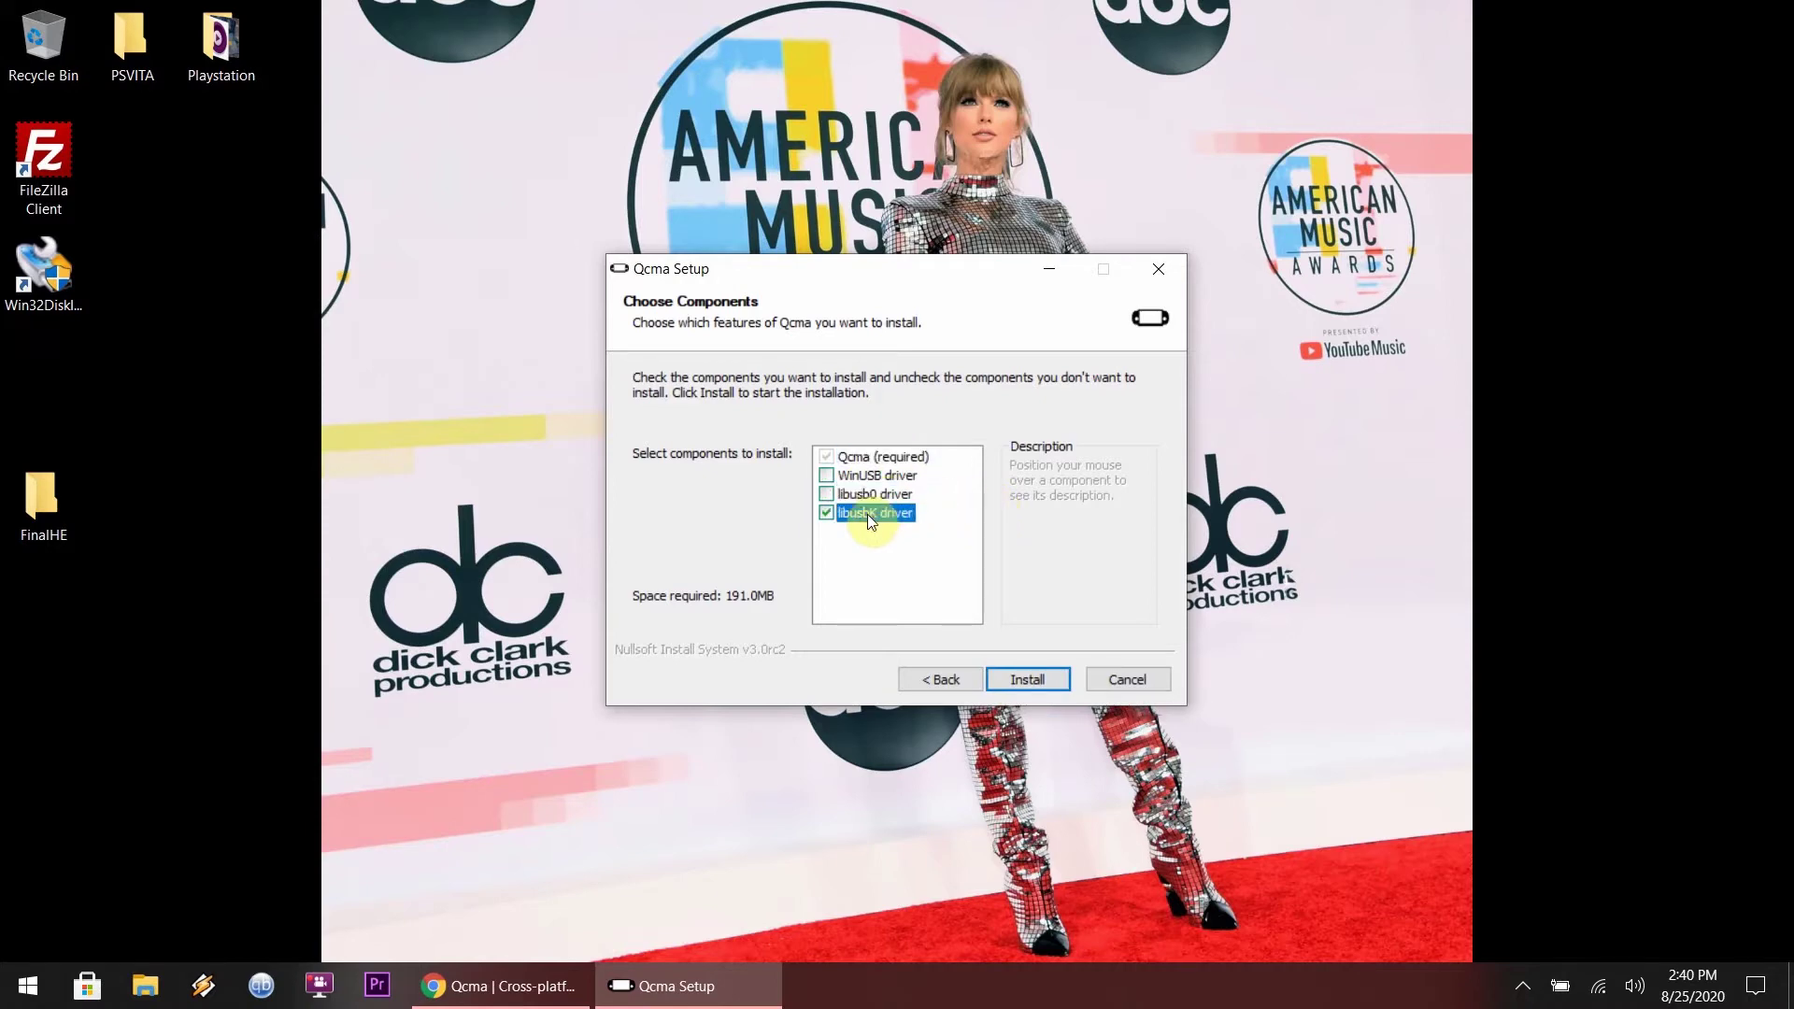
pyautogui.click(865, 476)
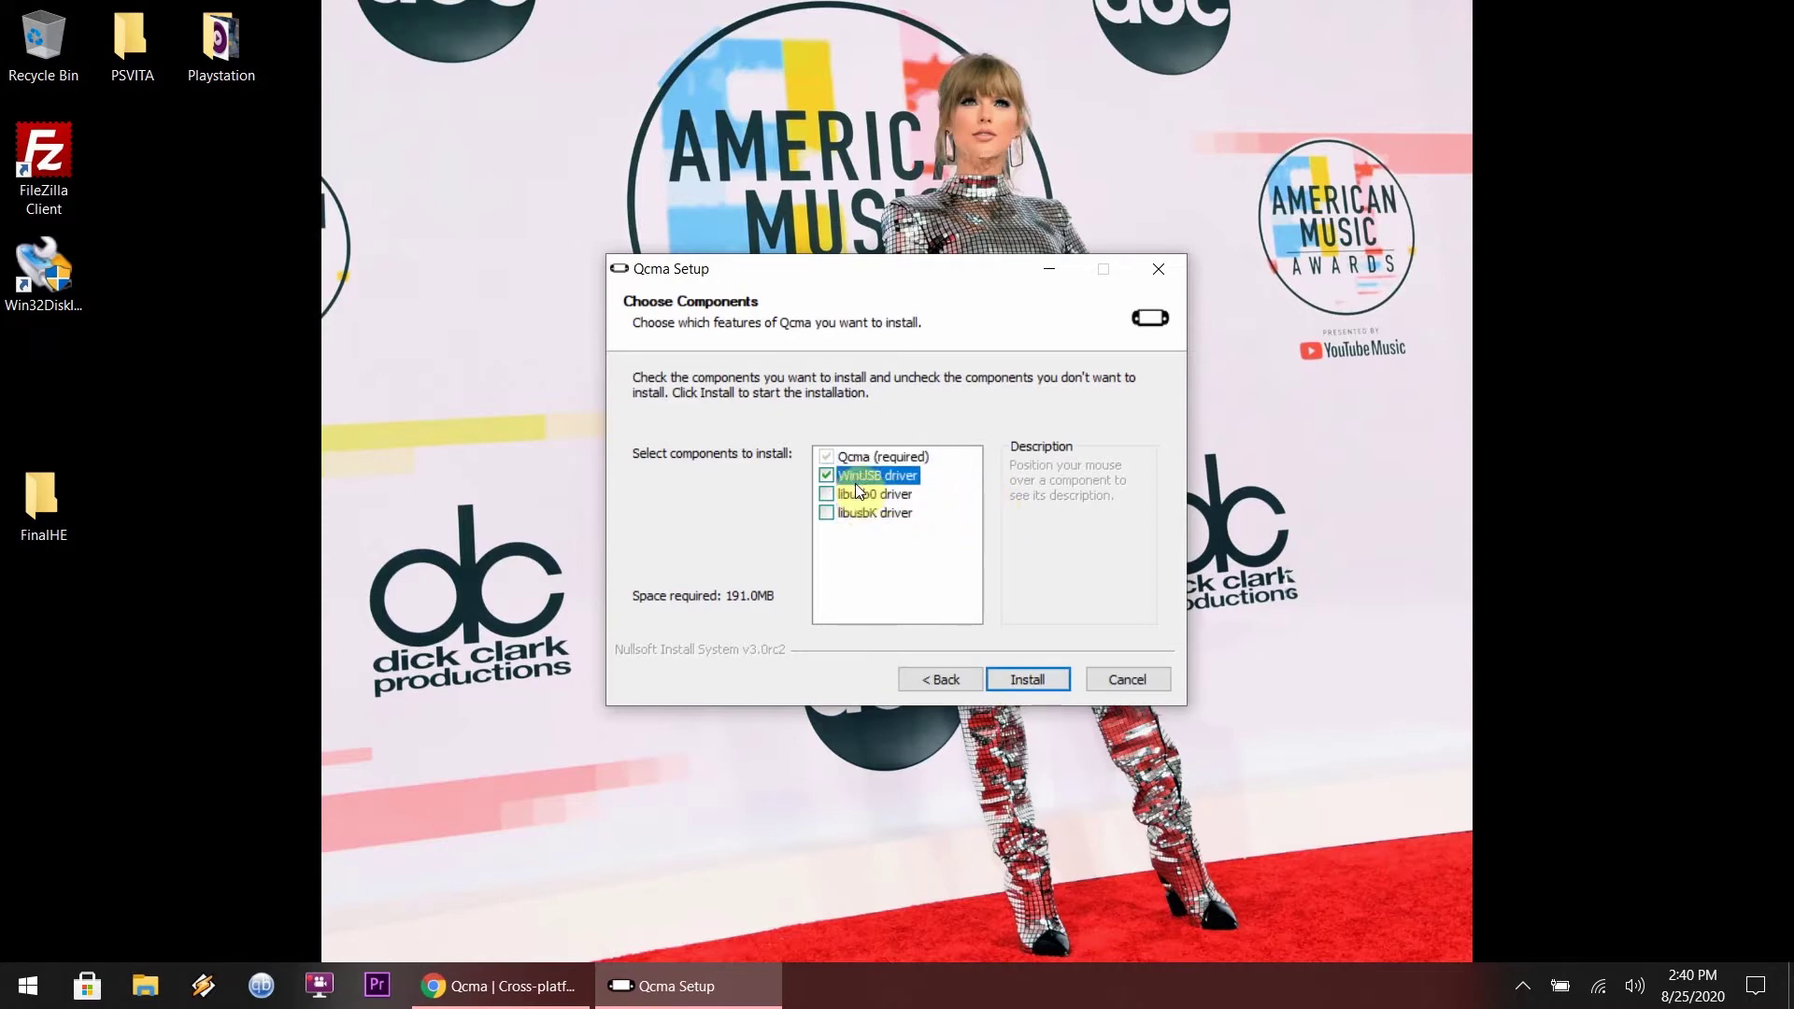
pyautogui.click(1023, 671)
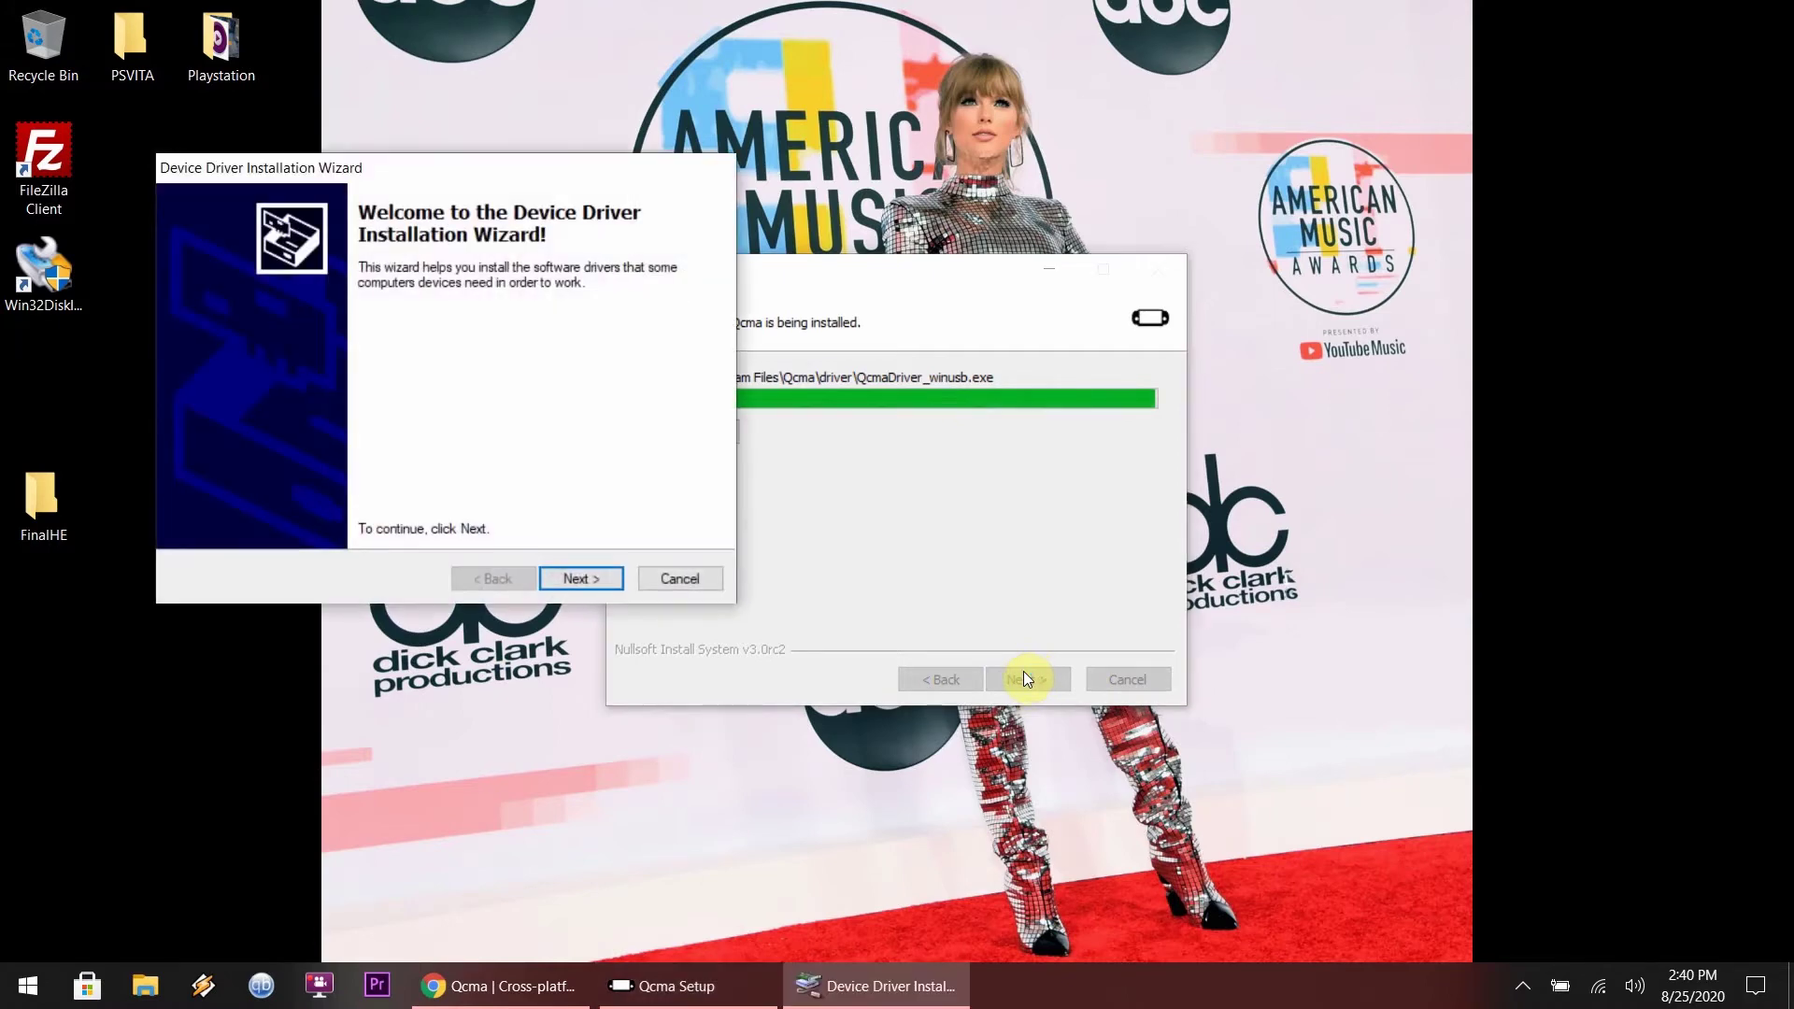
# Complete the device driver installation wizard and finish Qcma setup with a desktop shortcut, without running Qcma
pyautogui.click(586, 577)
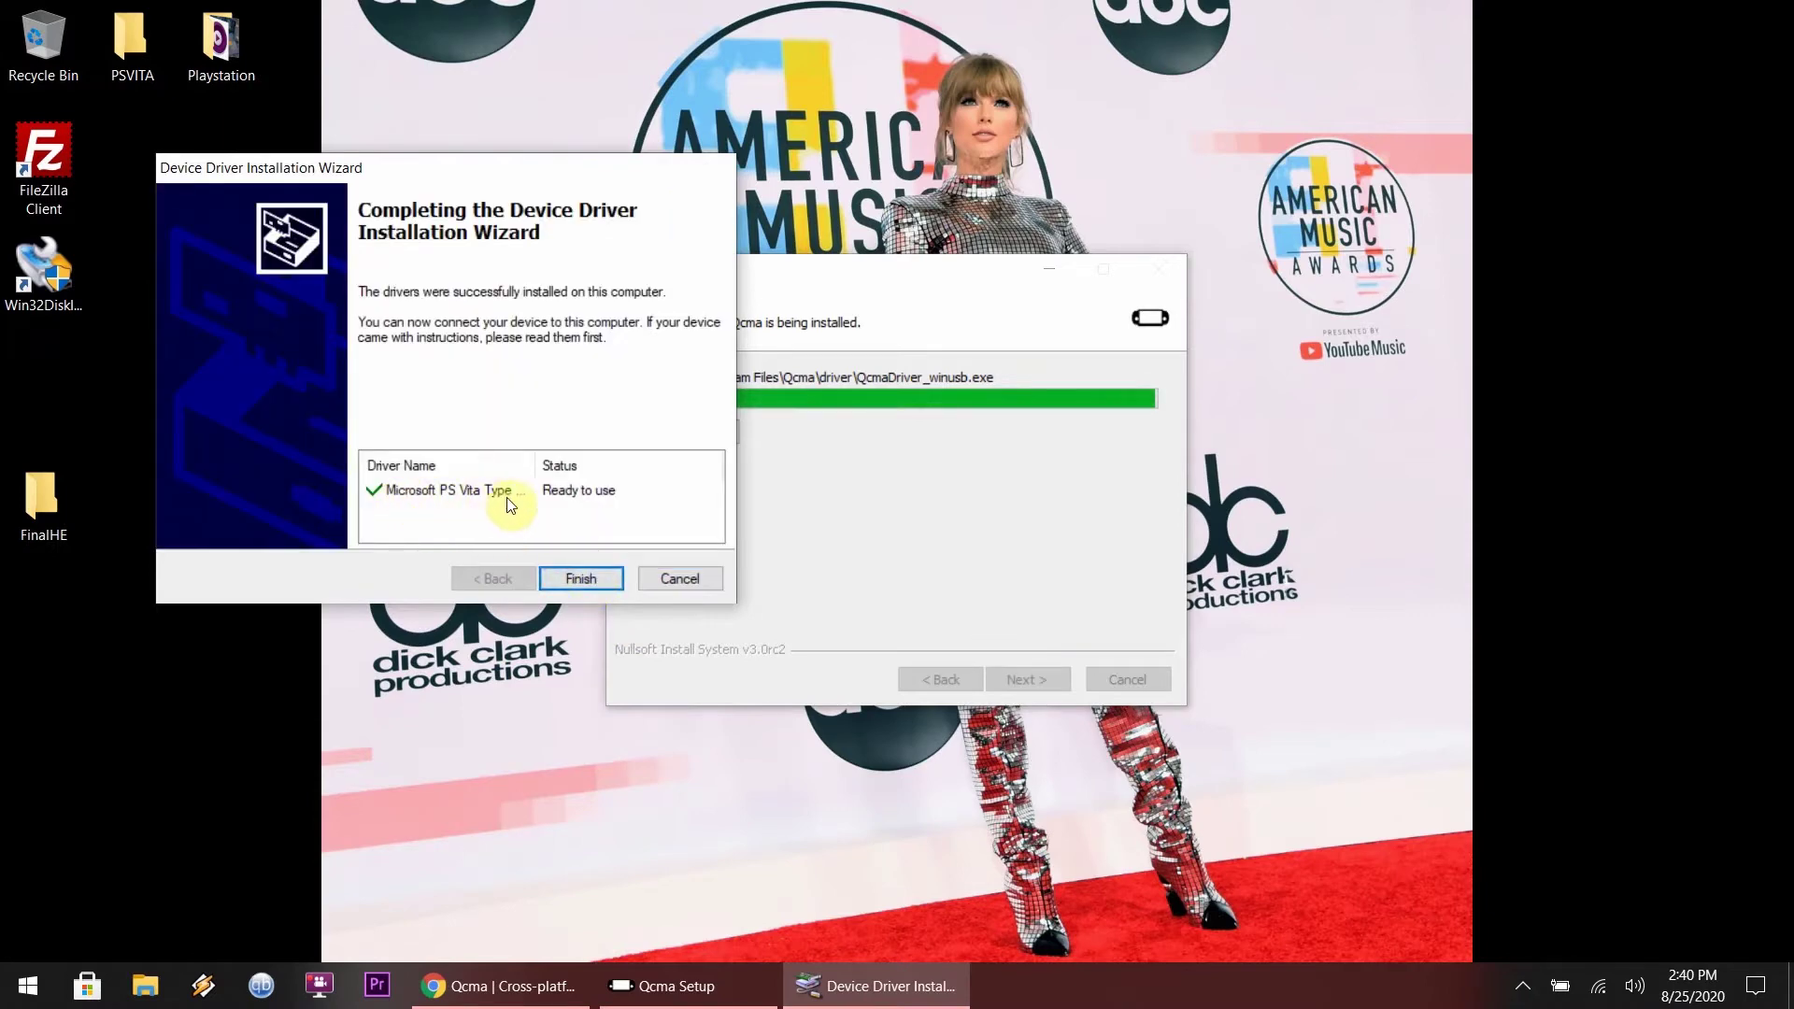
pyautogui.click(586, 575)
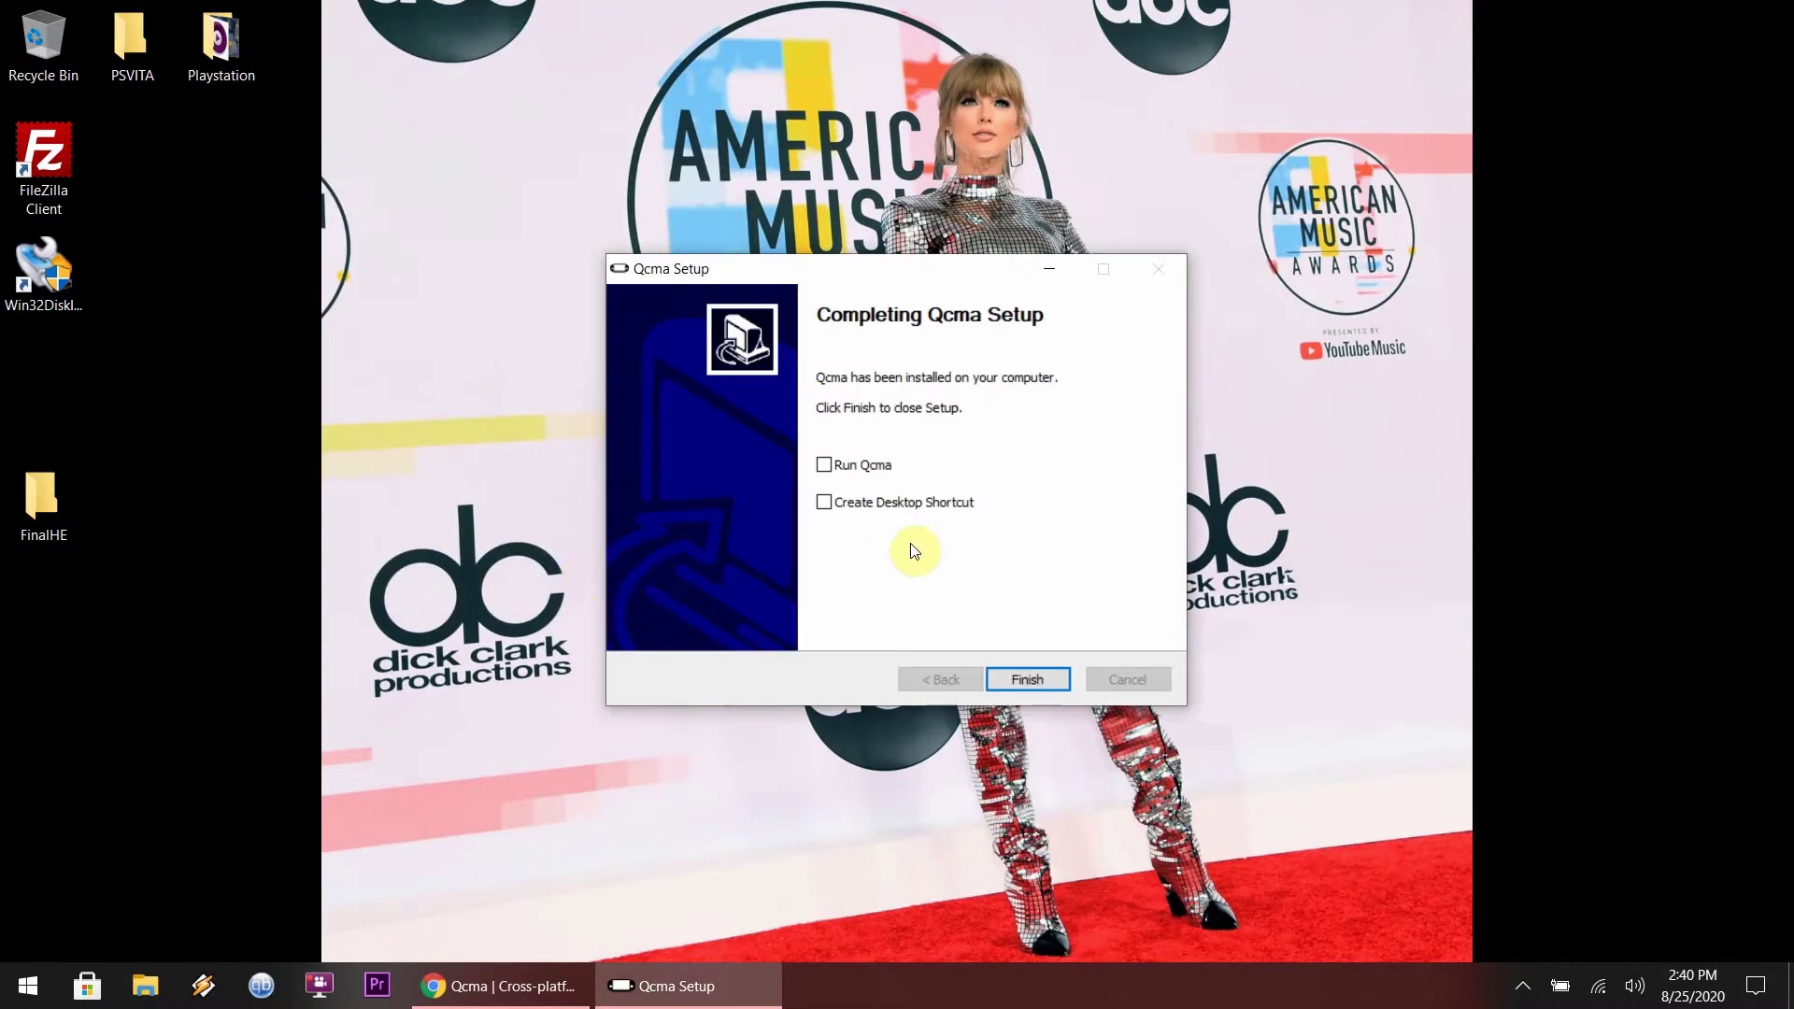
pyautogui.click(826, 505)
pyautogui.click(1025, 680)
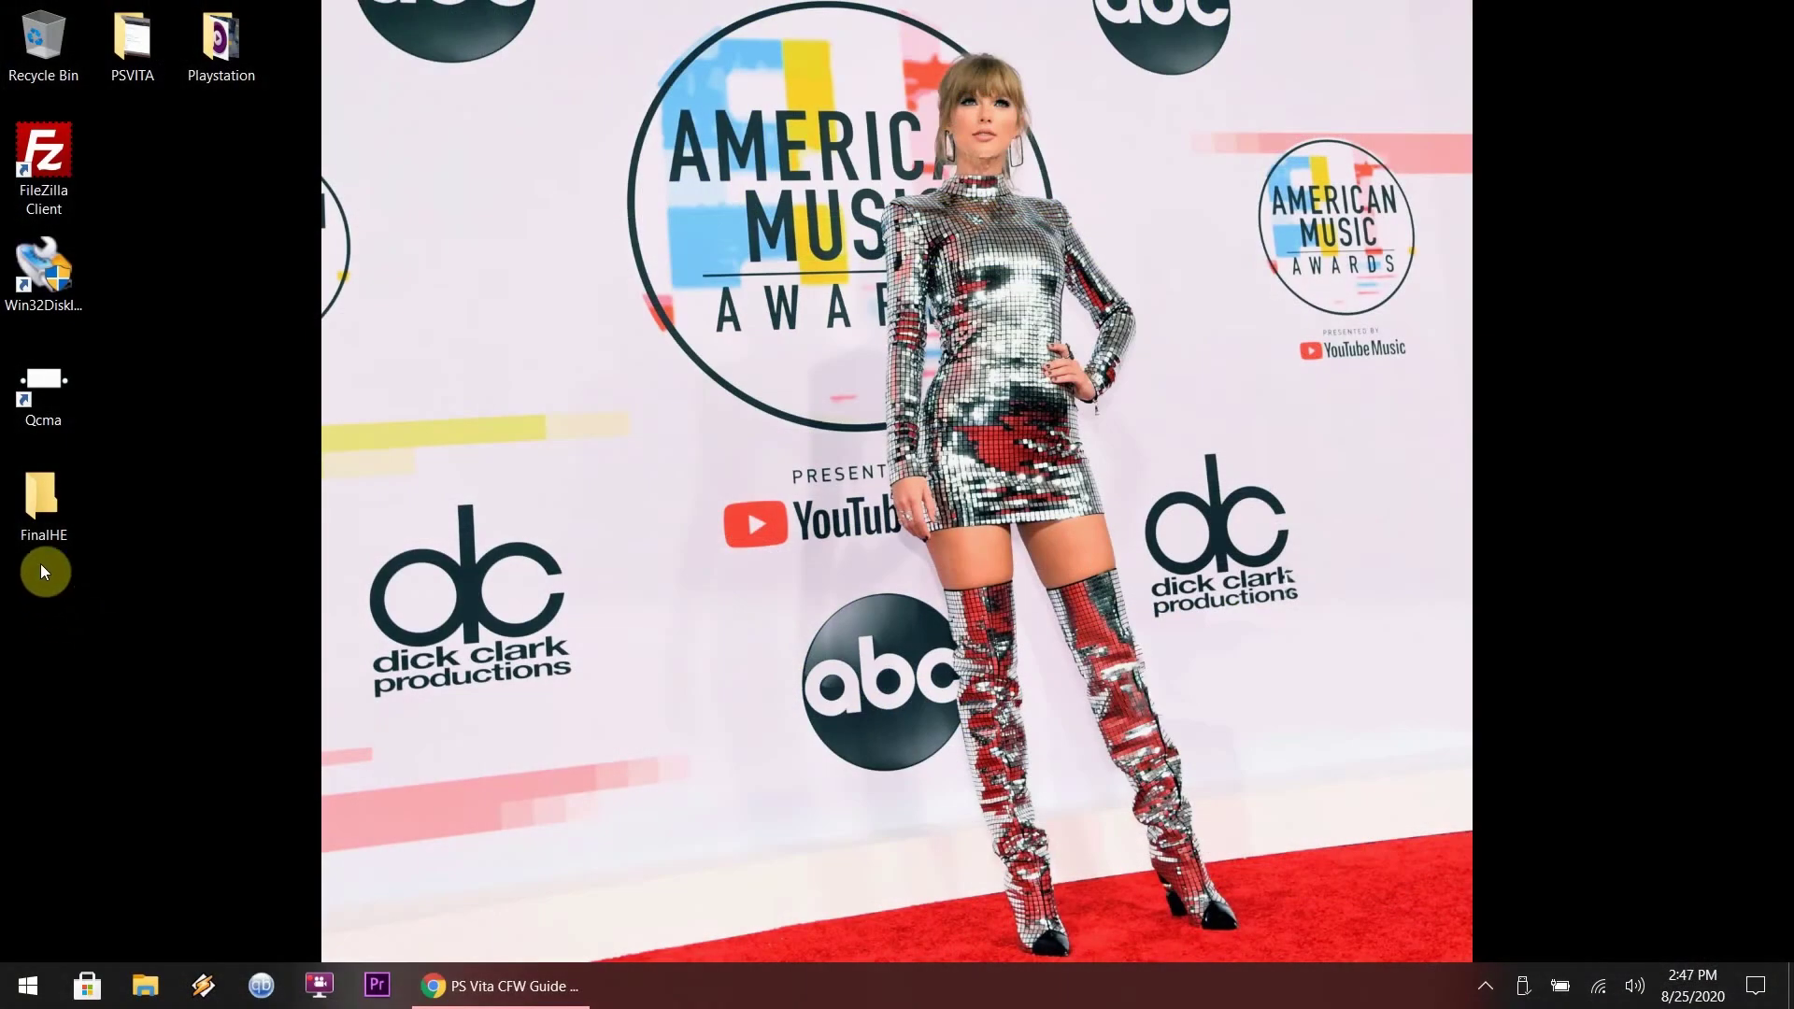
# Launch the FinalHE application from the FinalHE folder on the desktop
pyautogui.doubleClick(37, 541)
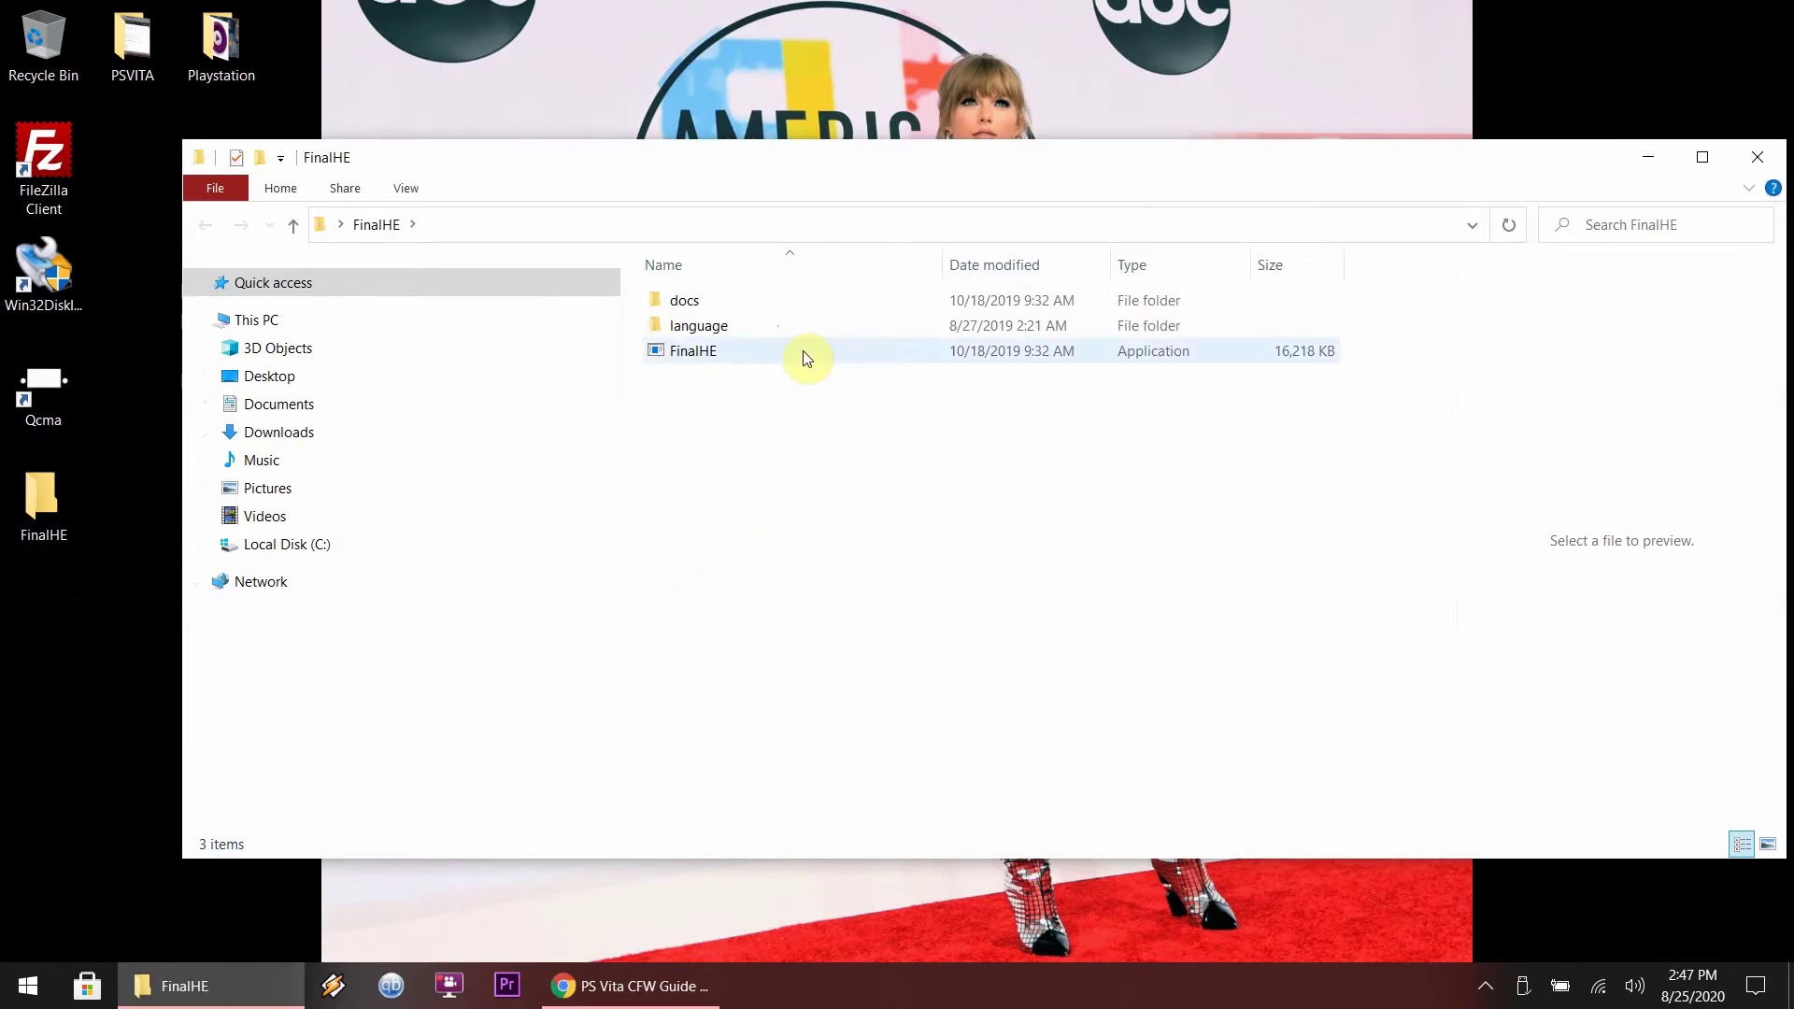
pyautogui.click(742, 350)
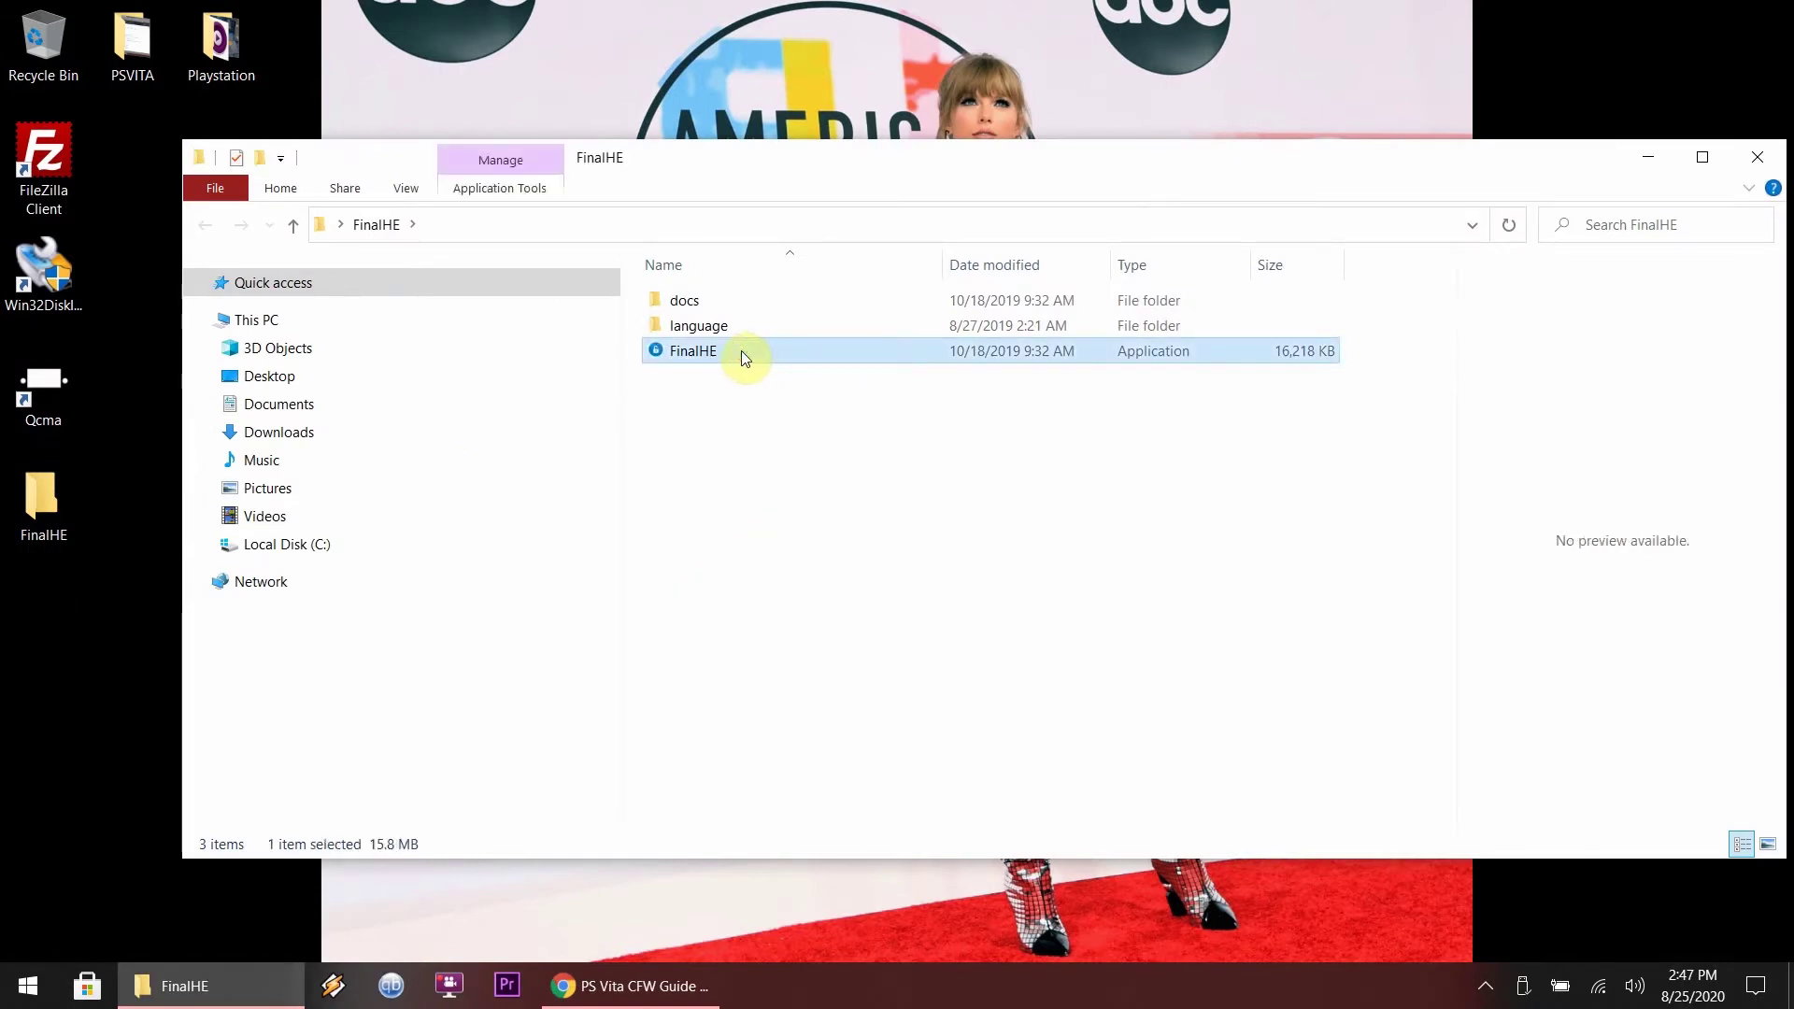
pyautogui.doubleClick(742, 350)
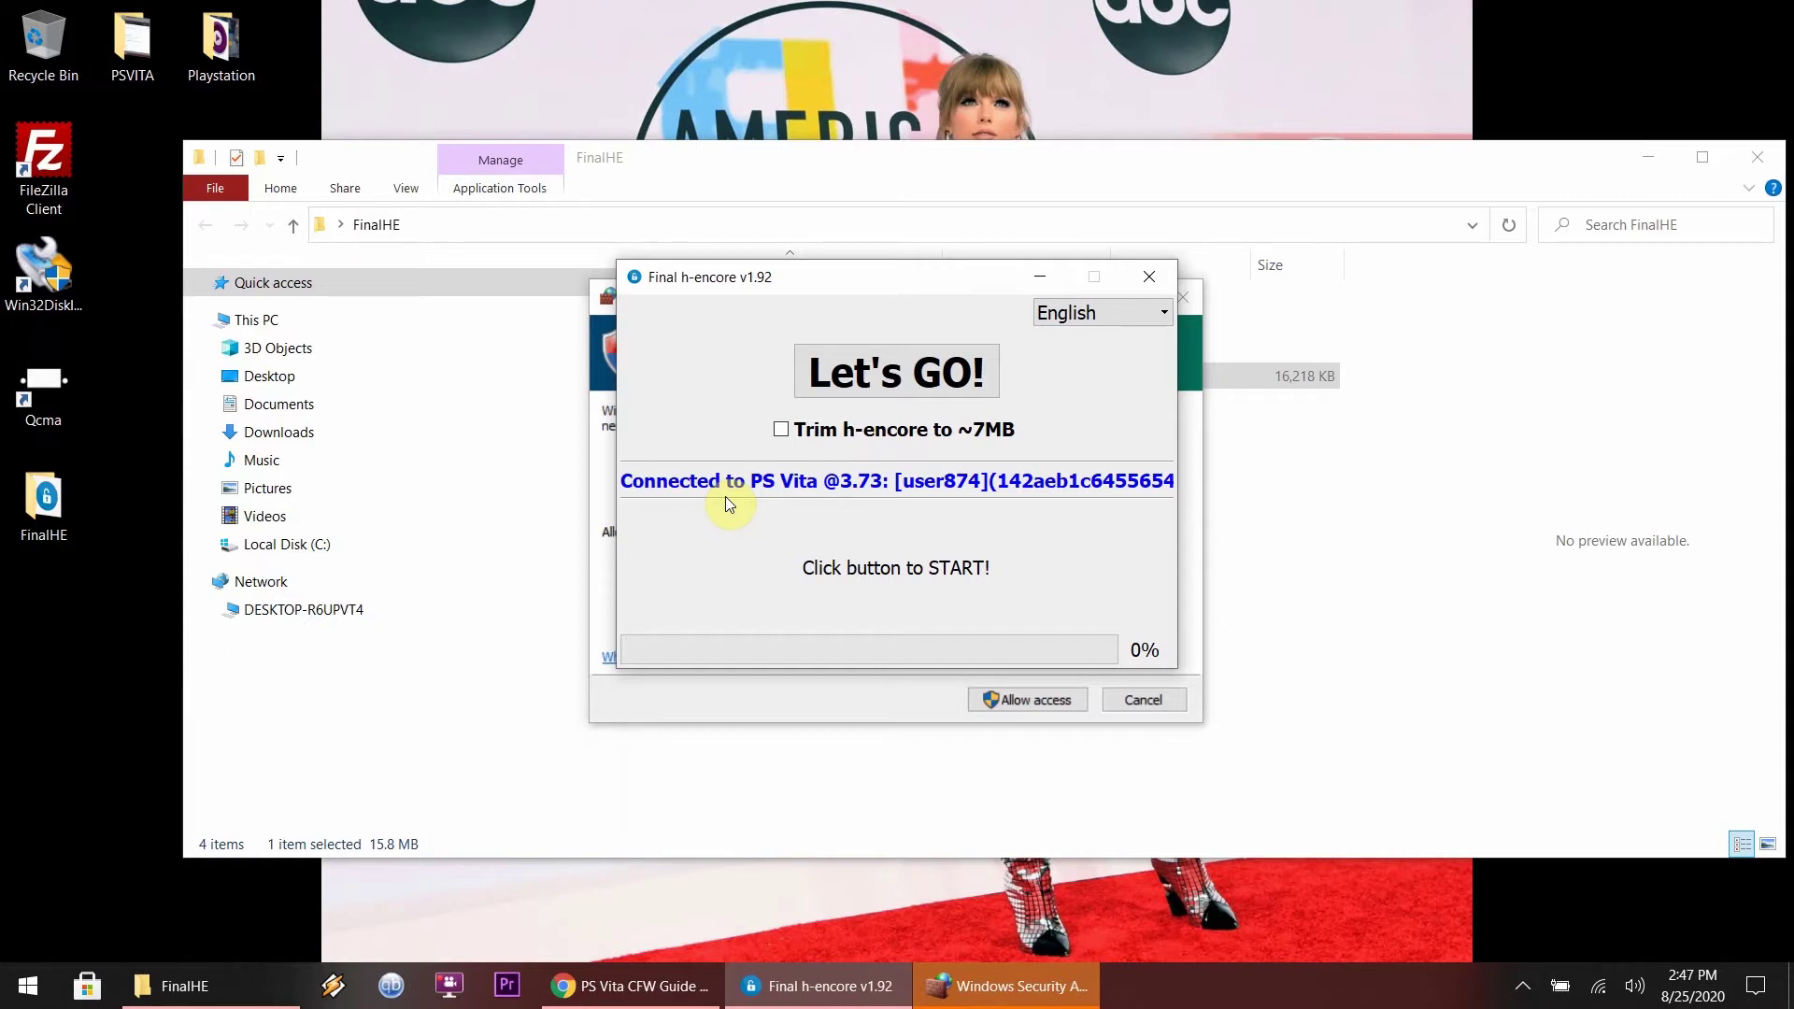
# Start the h-encore preparation for the connected PS Vita without trimming, and allow the app access through the Windows firewall
pyautogui.click(871, 381)
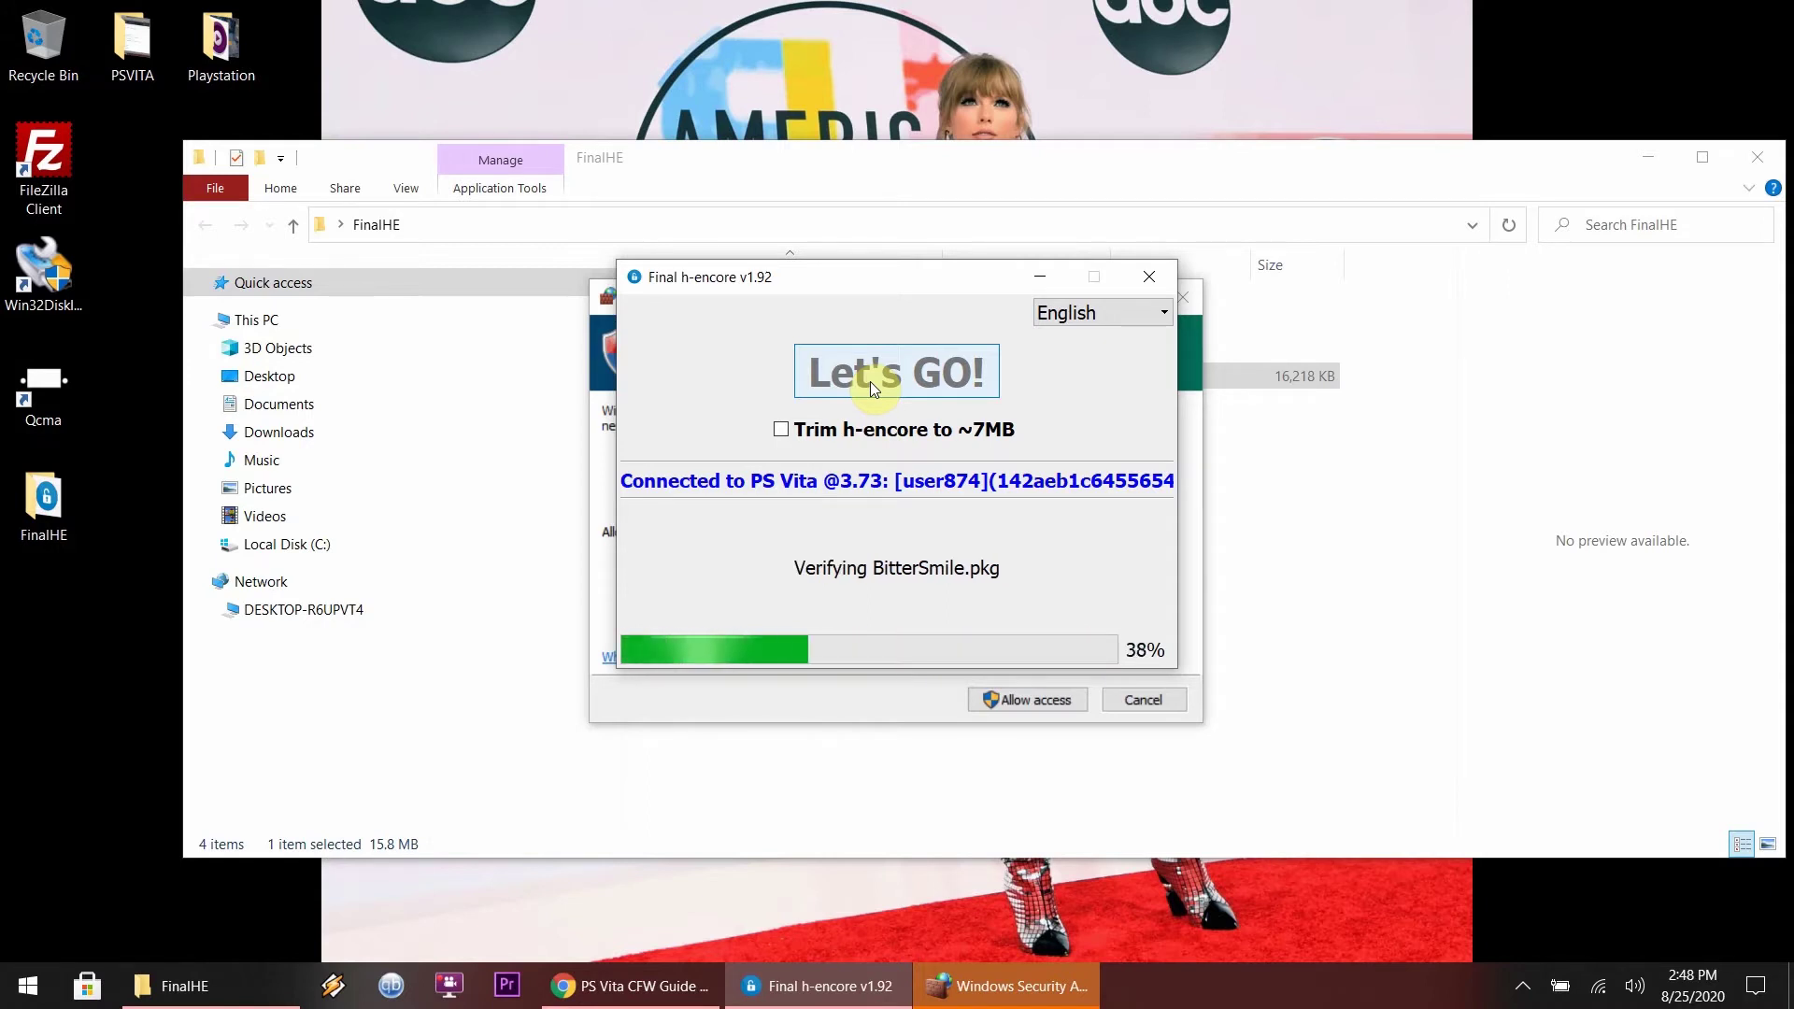
pyautogui.click(1035, 715)
pyautogui.click(1031, 701)
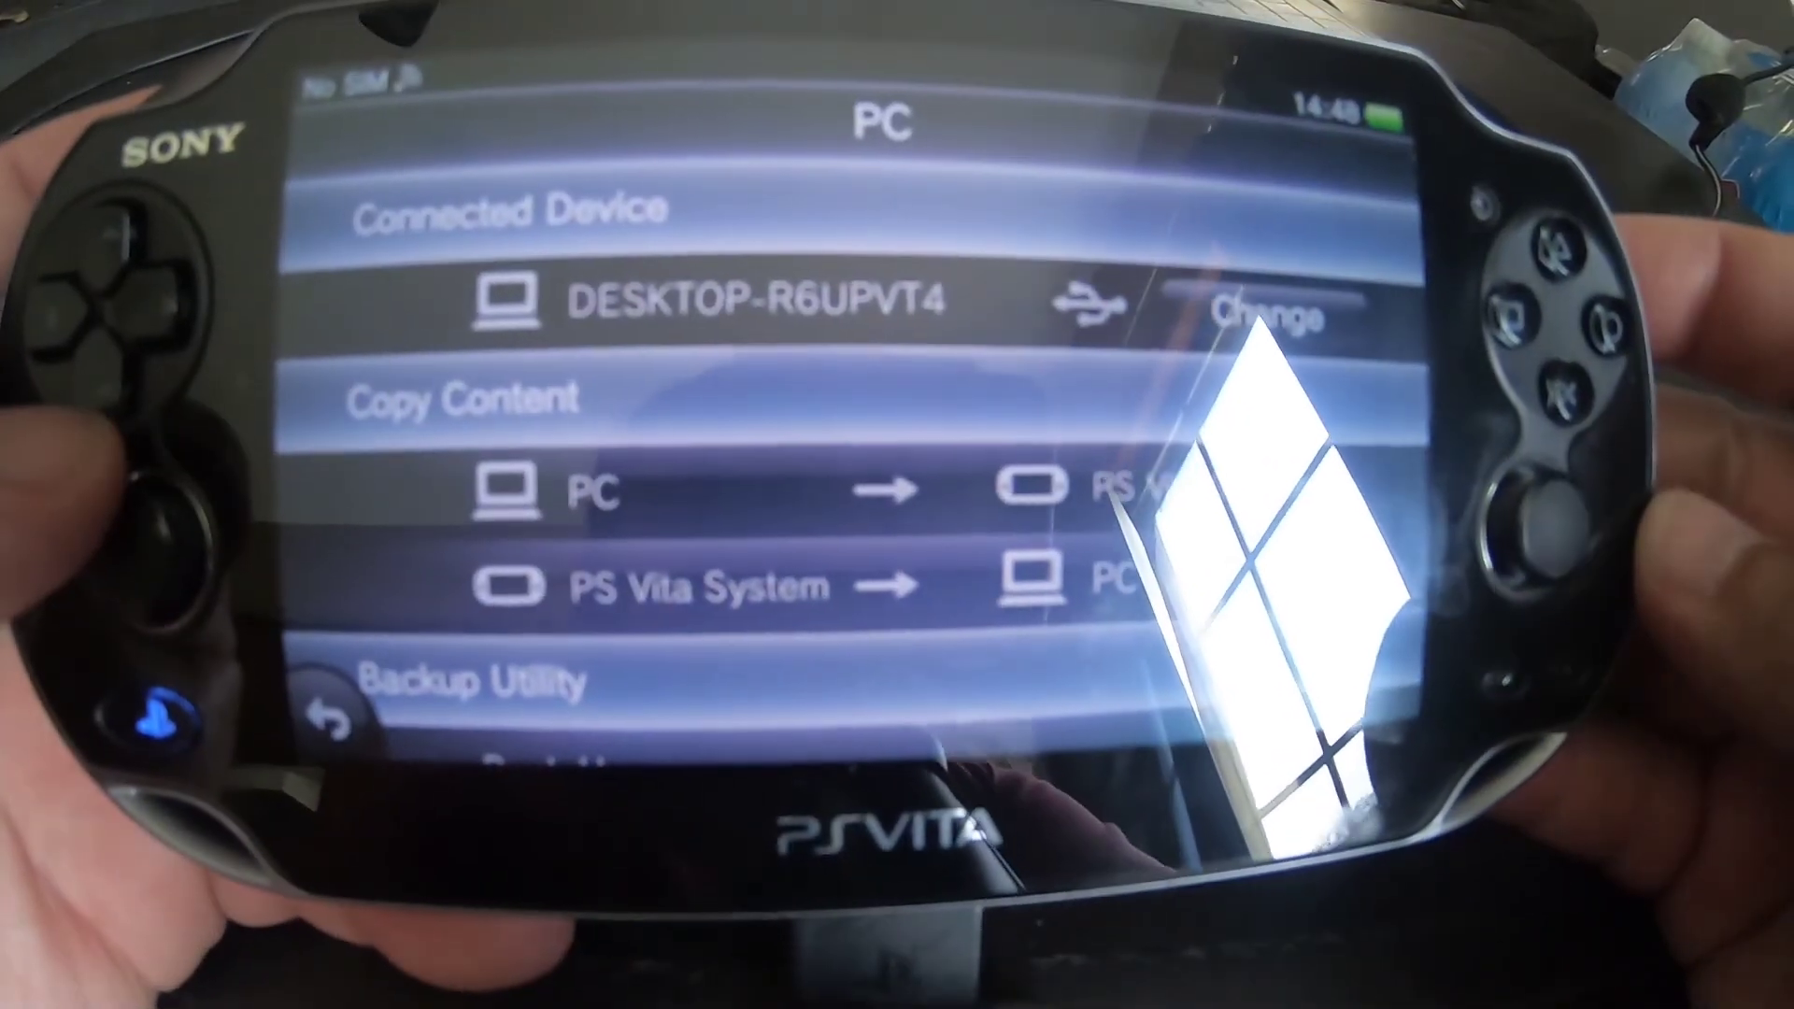
pyautogui.click(598, 487)
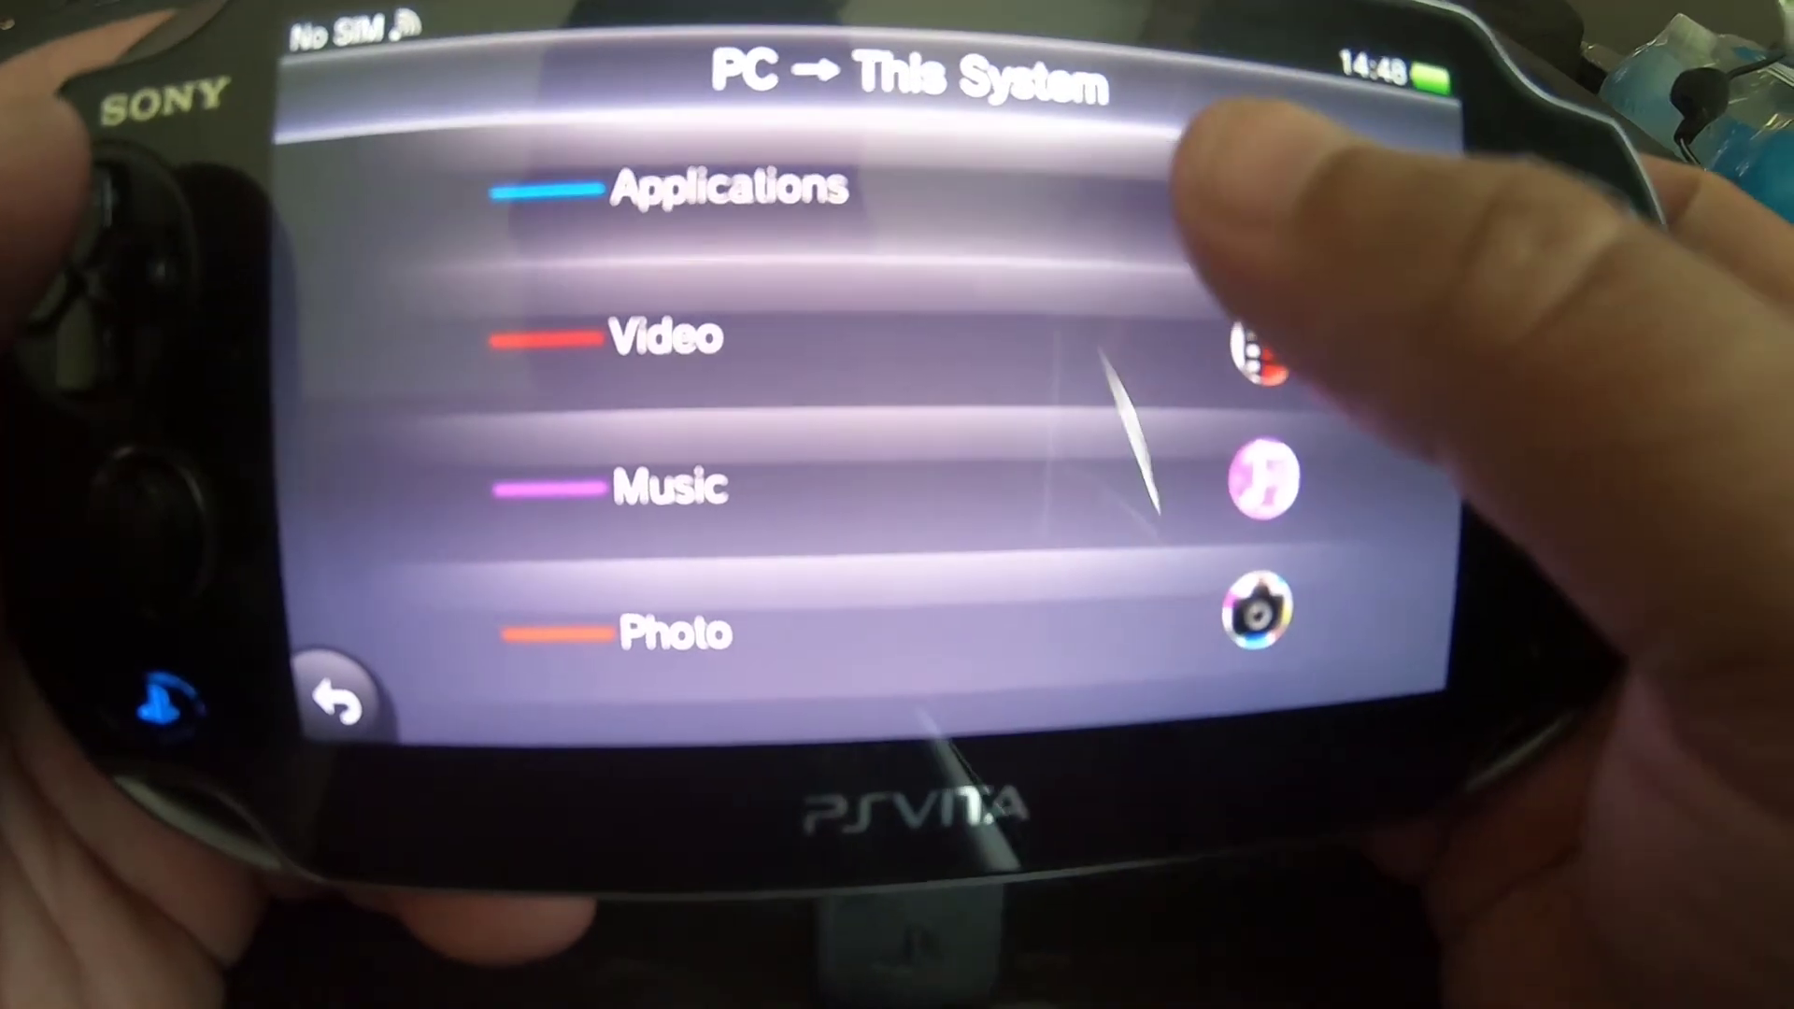
pyautogui.click(1205, 210)
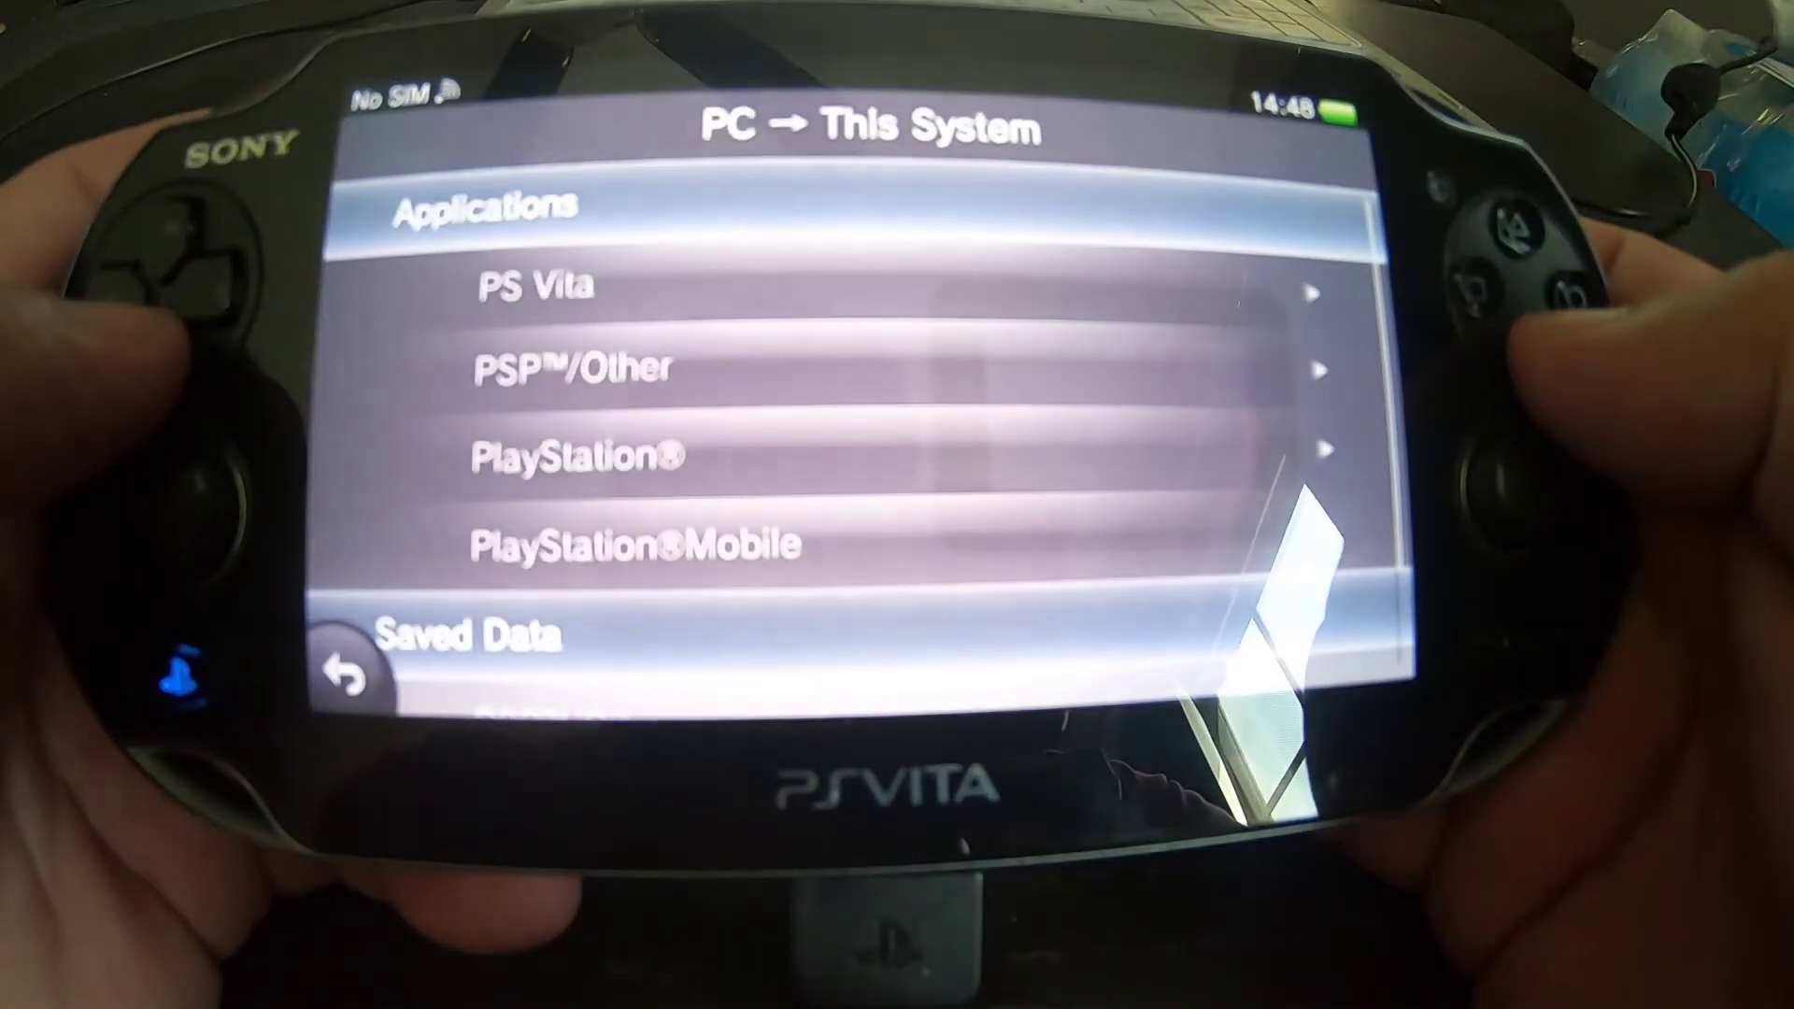
pyautogui.press('Down')
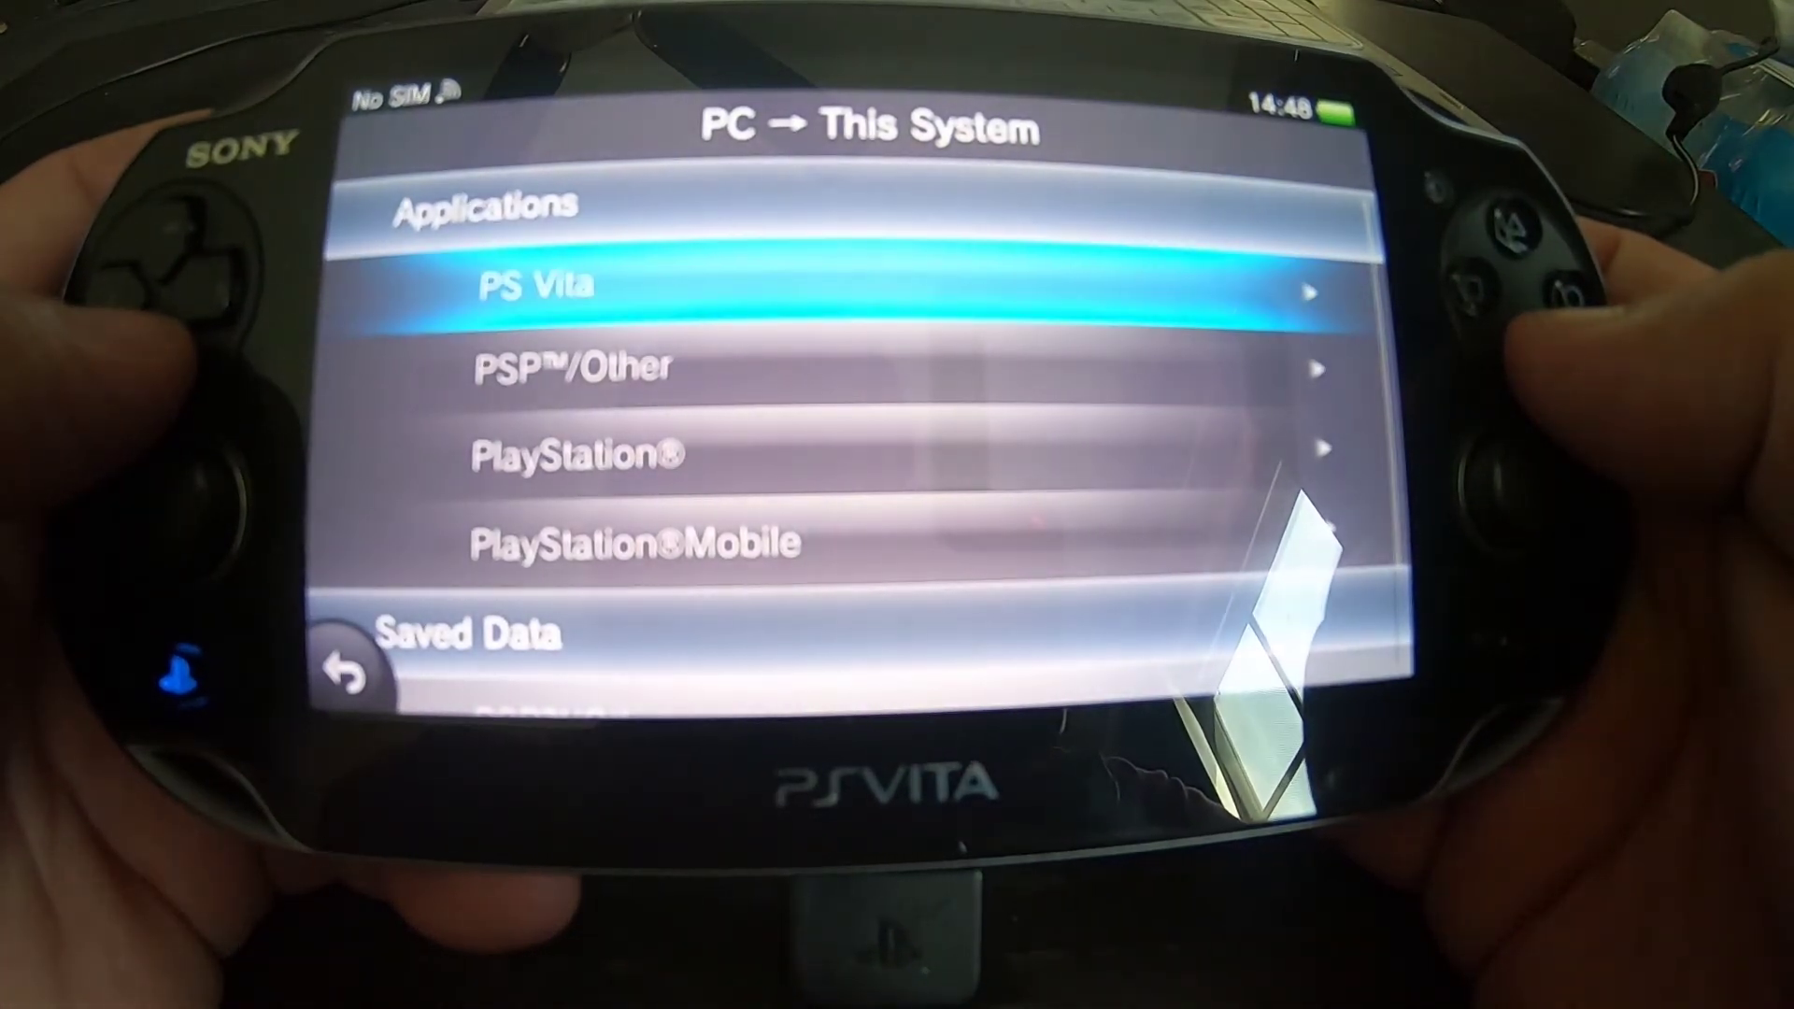
pyautogui.press('Return')
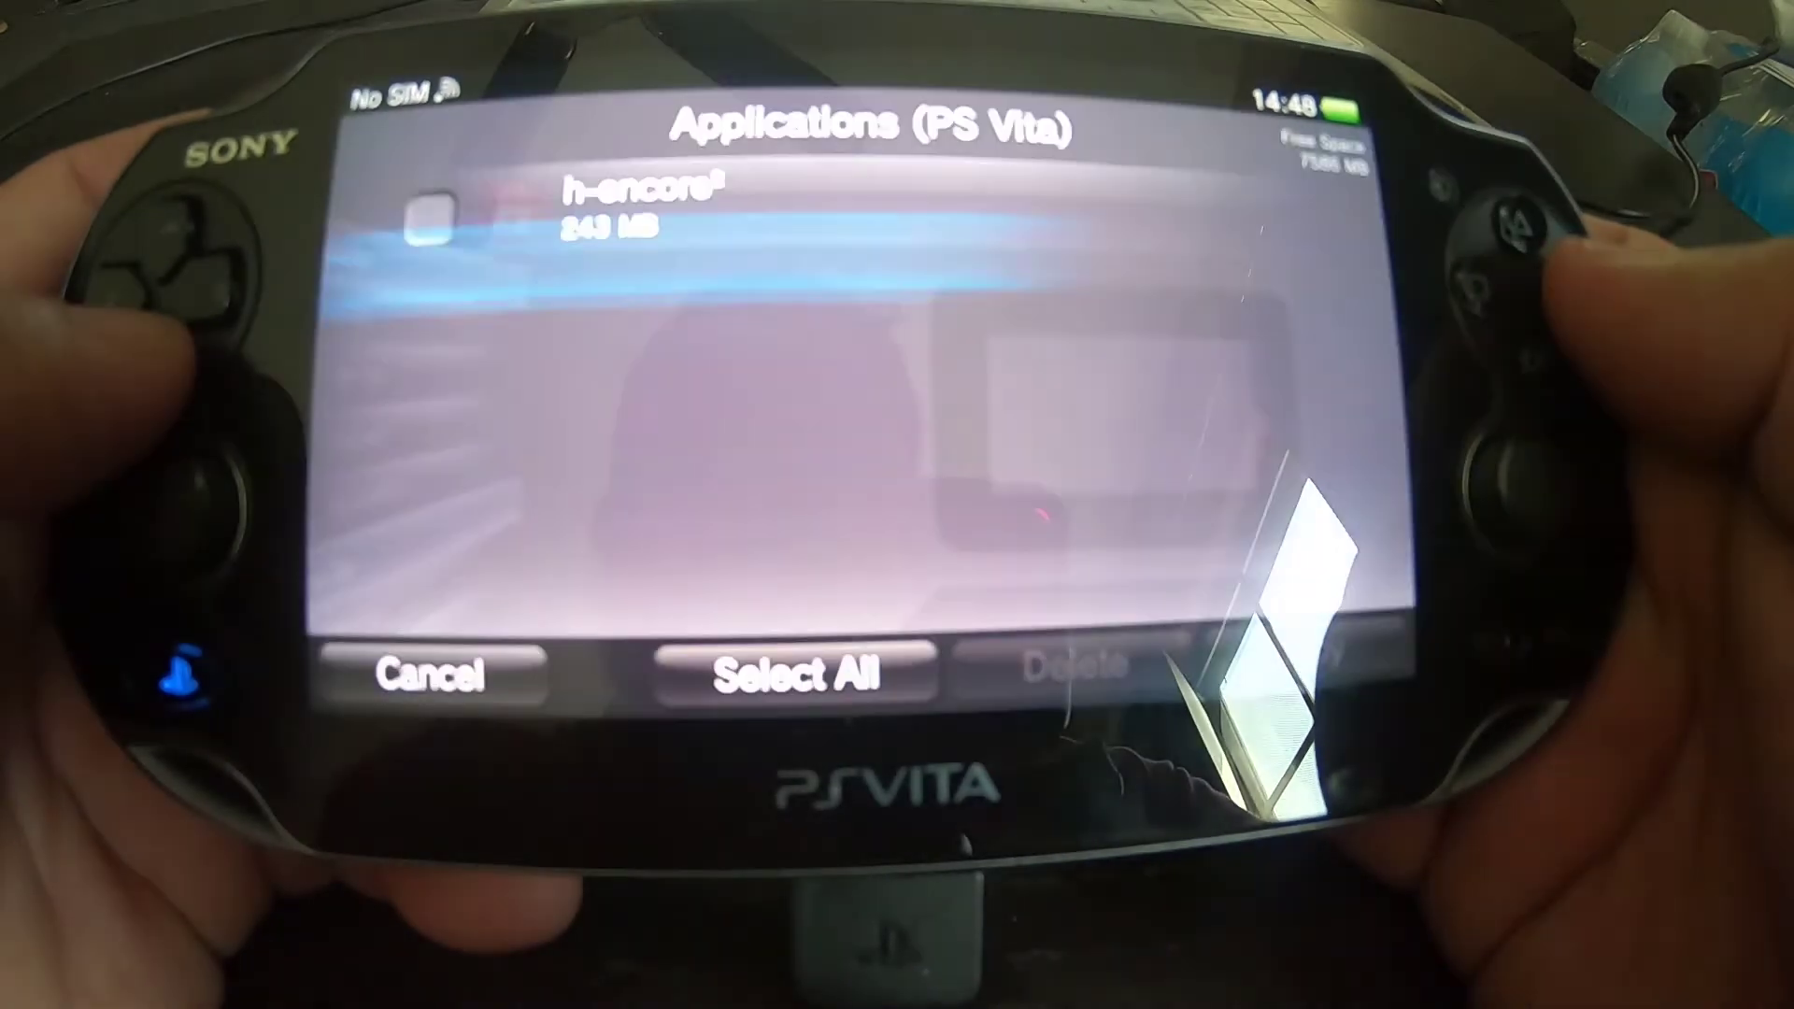
pyautogui.press('Return')
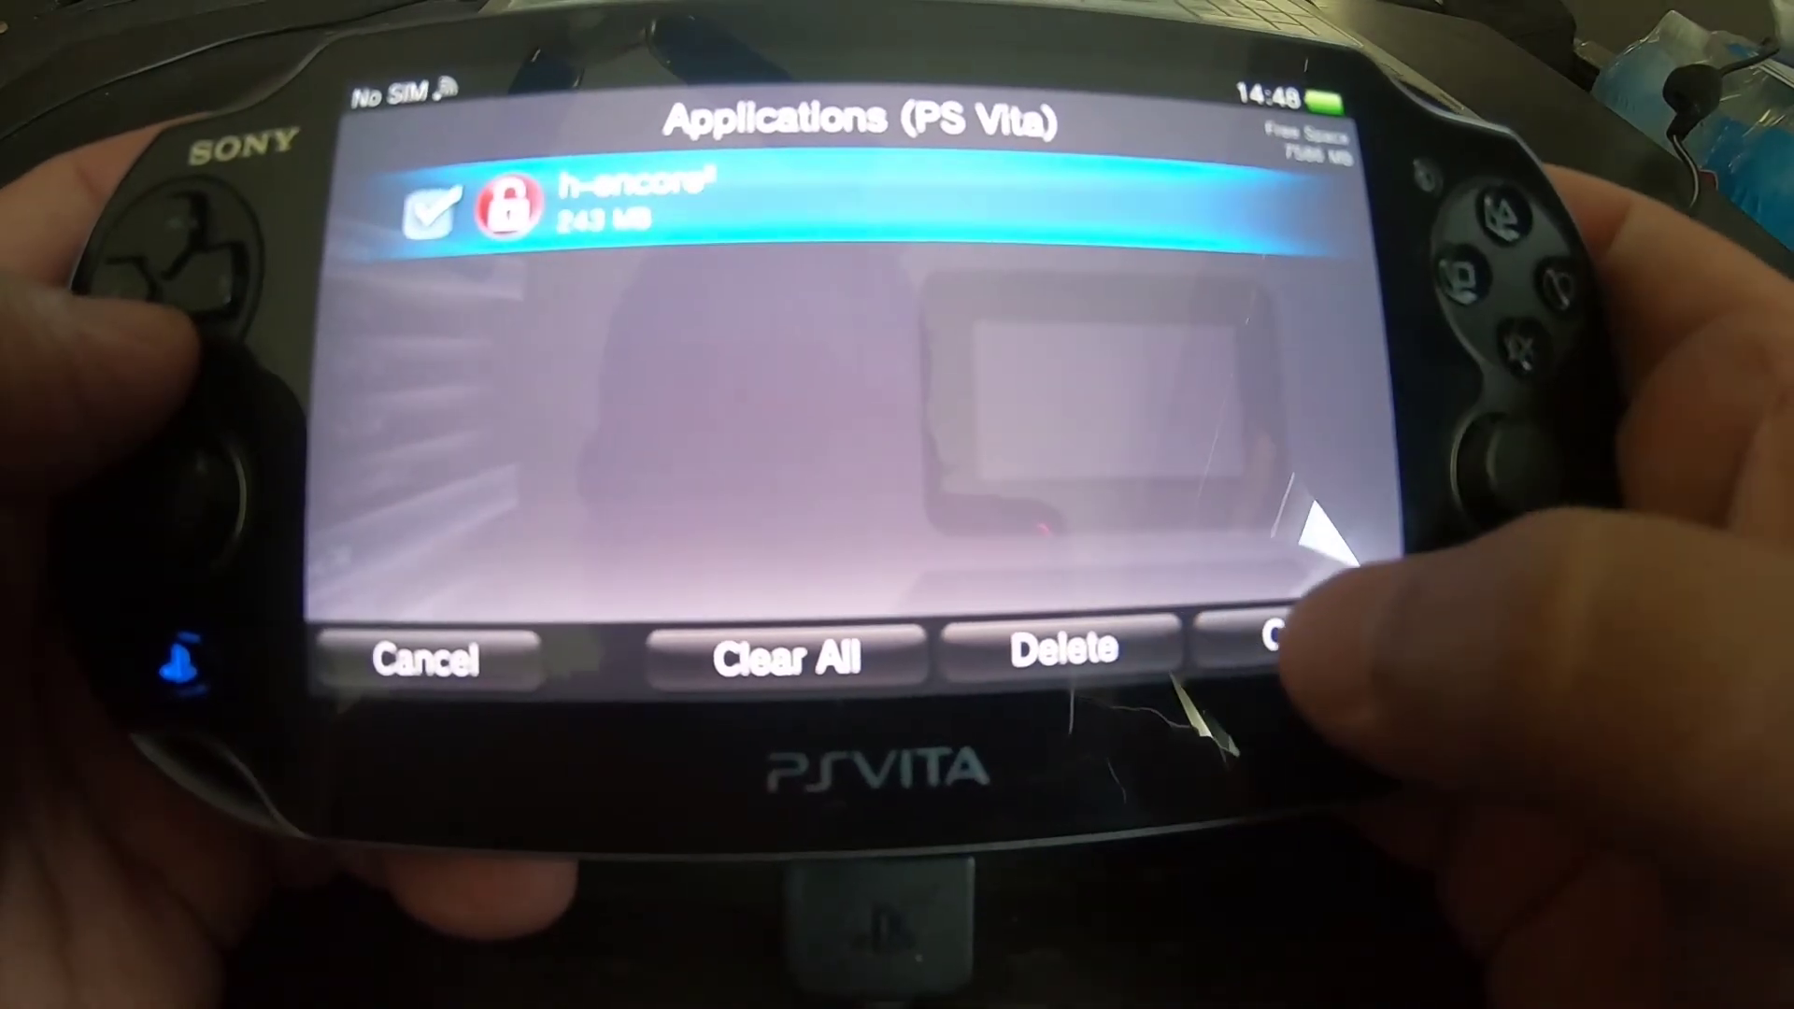
pyautogui.click(1308, 649)
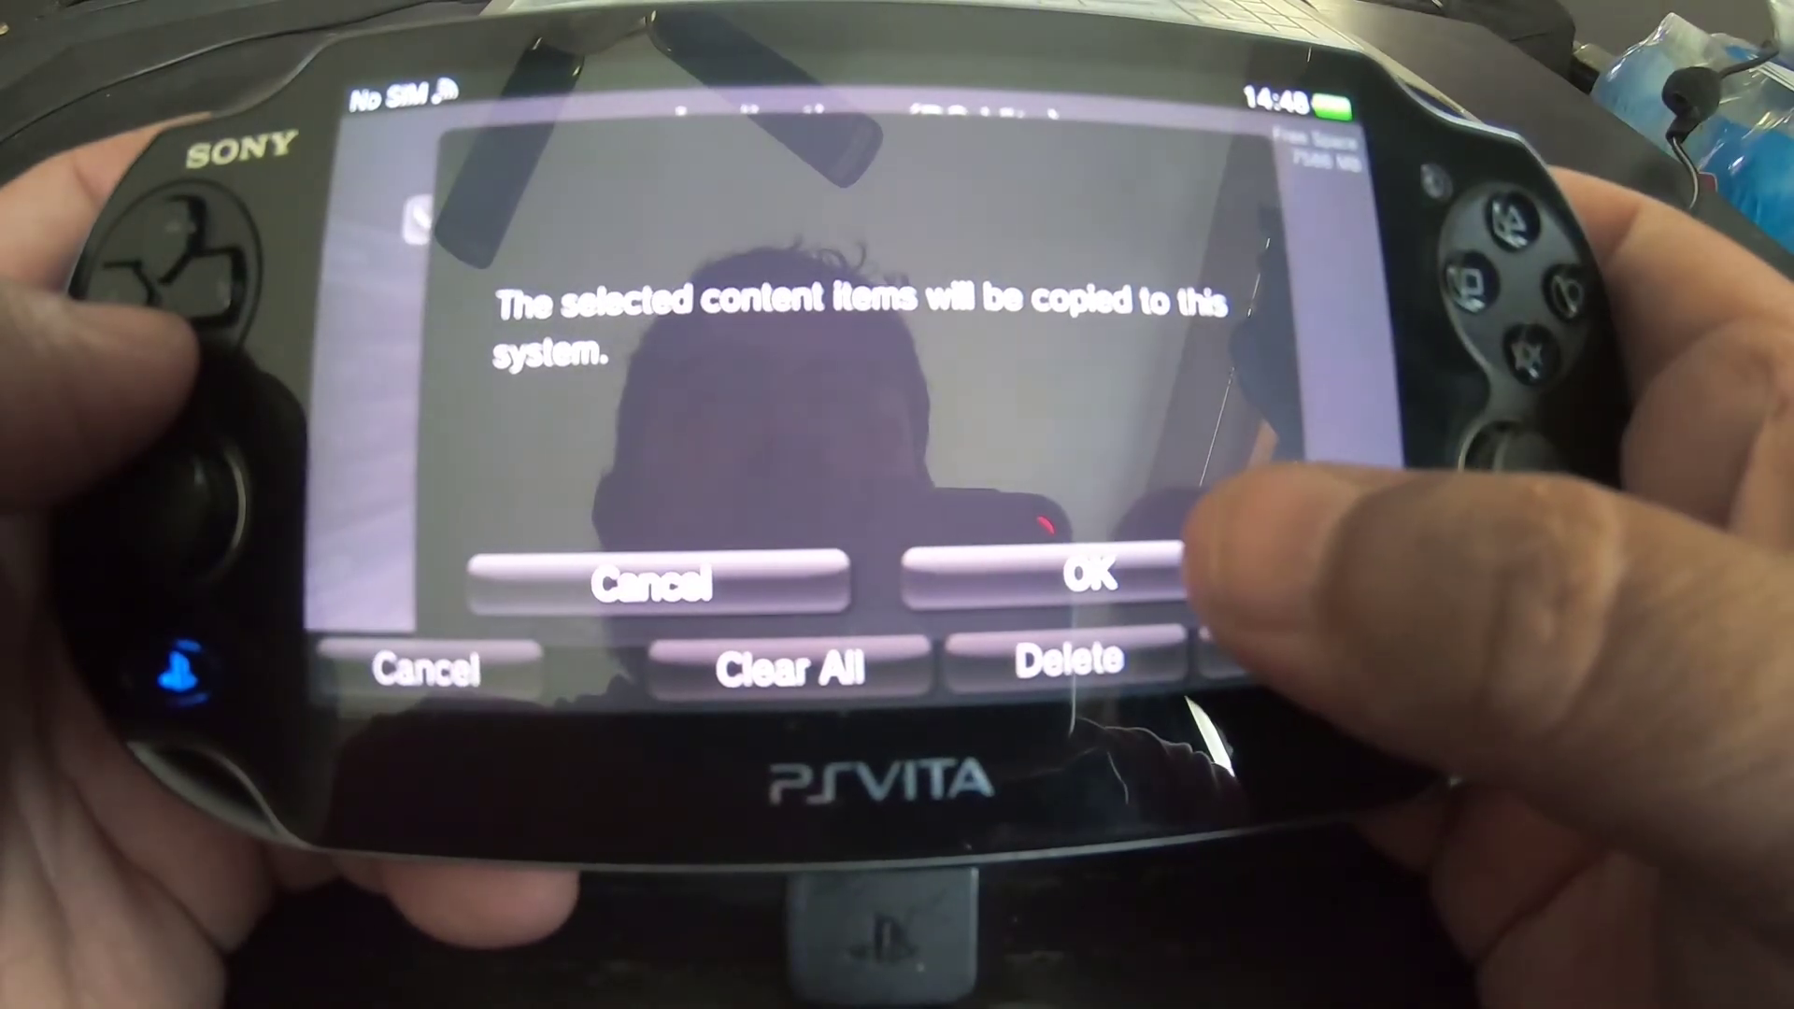
pyautogui.click(1088, 572)
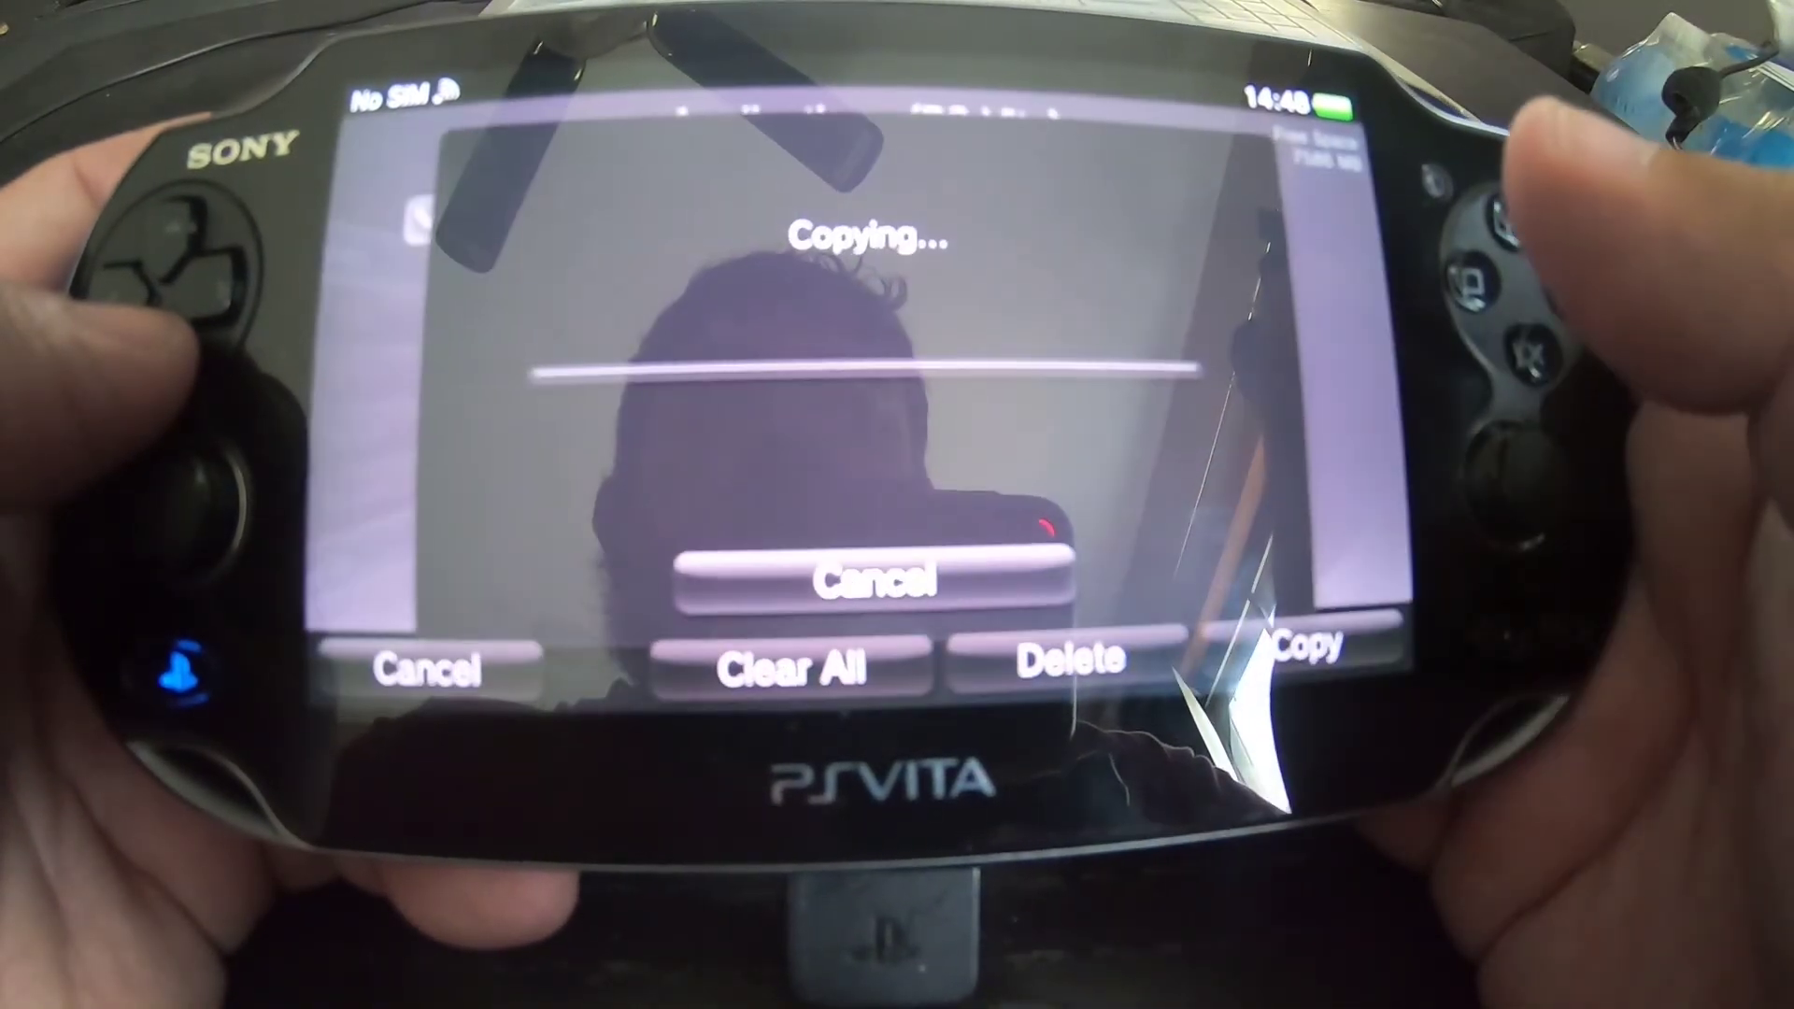